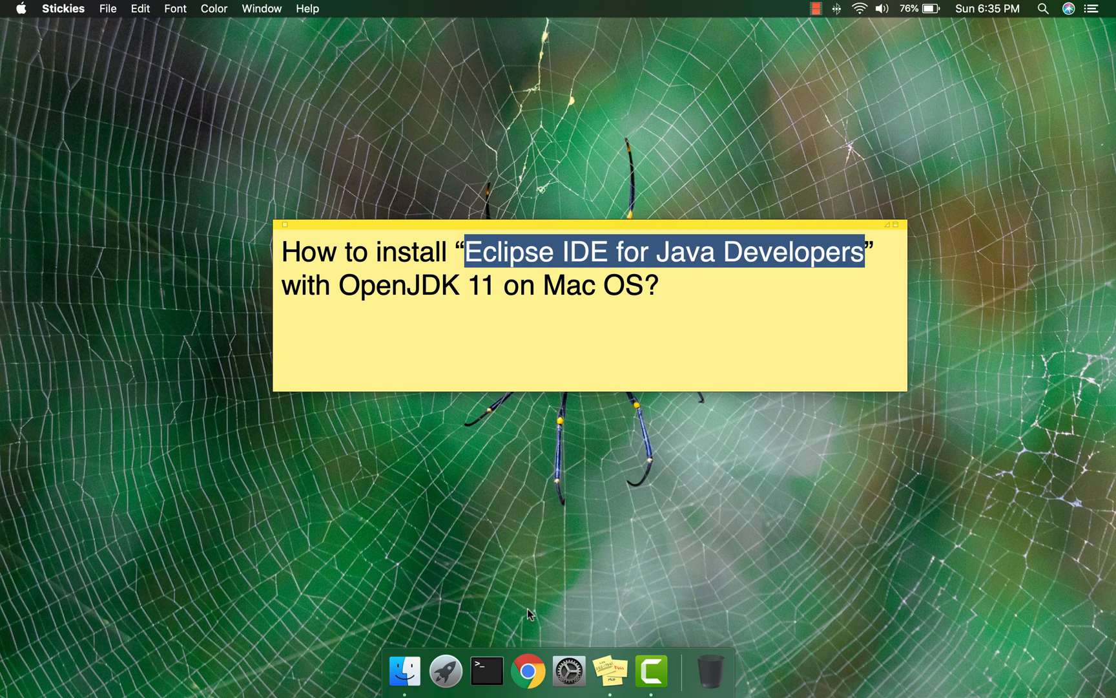
- Open the Eclipse Foundation website at eclipse.org in Chrome
left_click(525, 669)
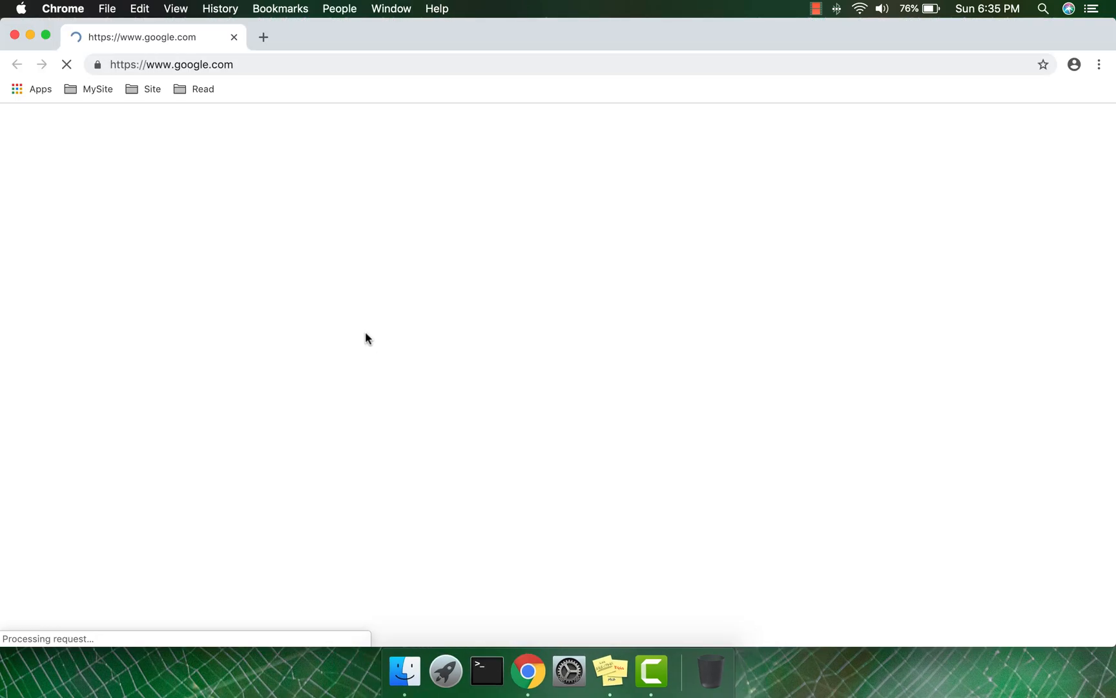
left_click(265, 65)
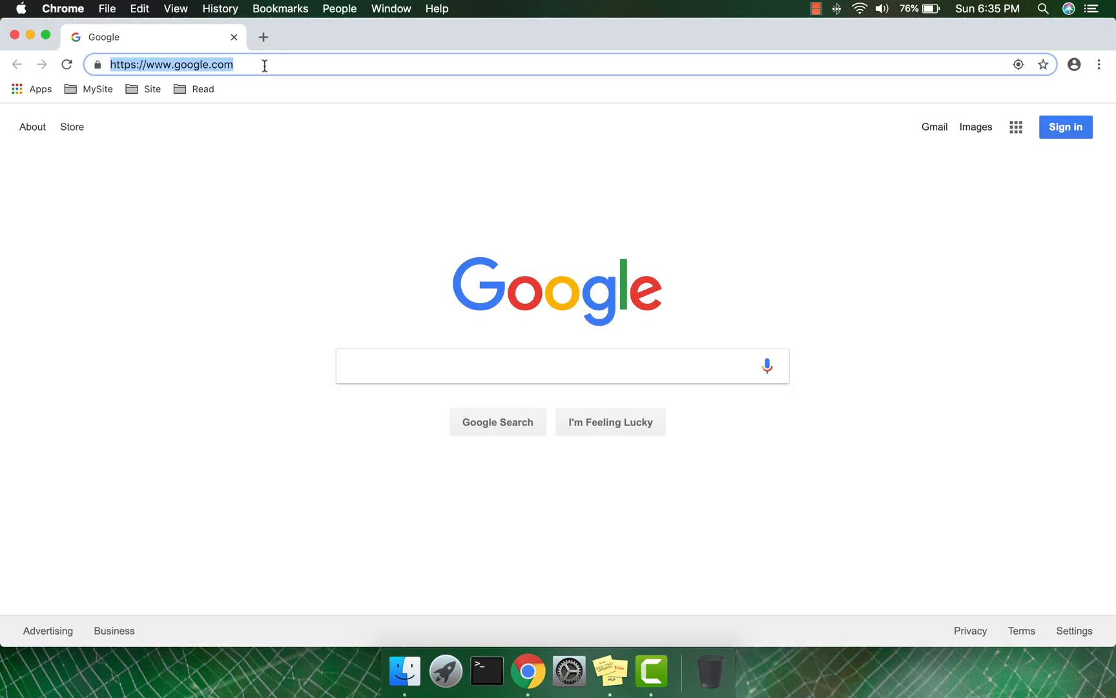
type("eclipse.")
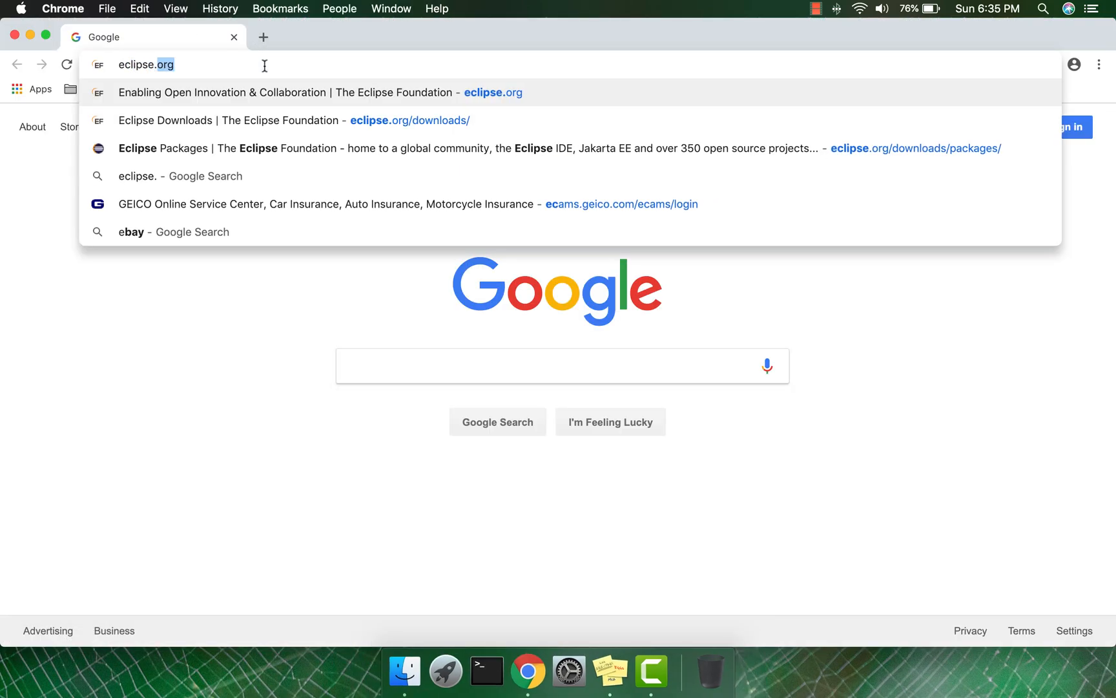
type("org/")
key("Return")
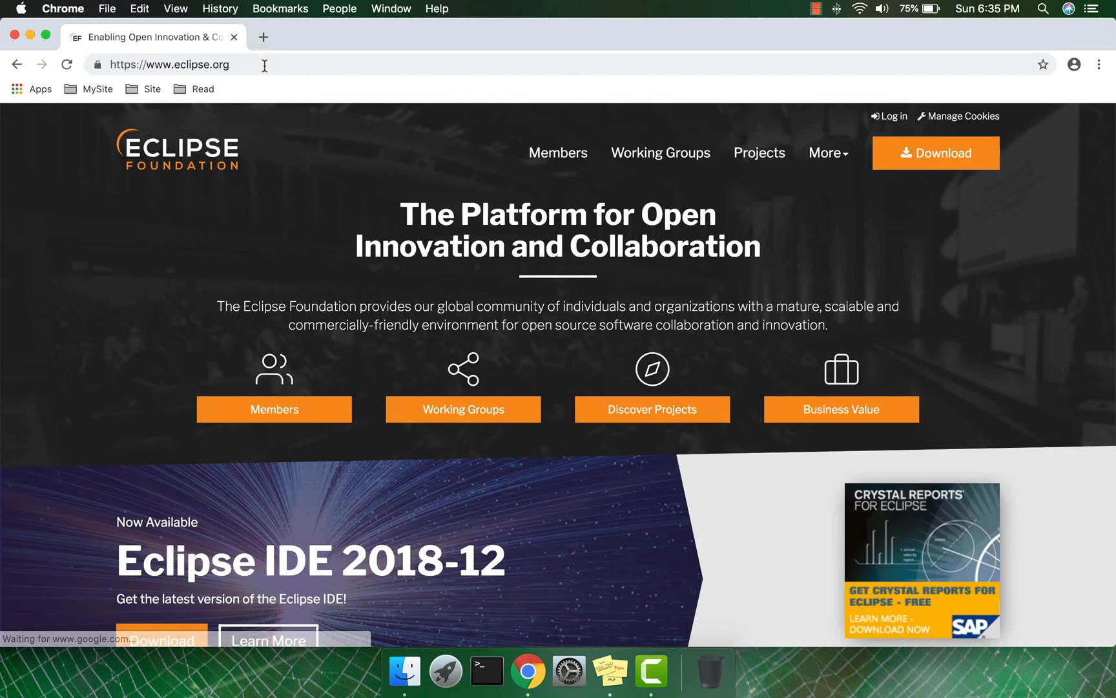
- Look over the Eclipse Foundation home page and open the site's downloads page
scroll(462, 298, "down", 6)
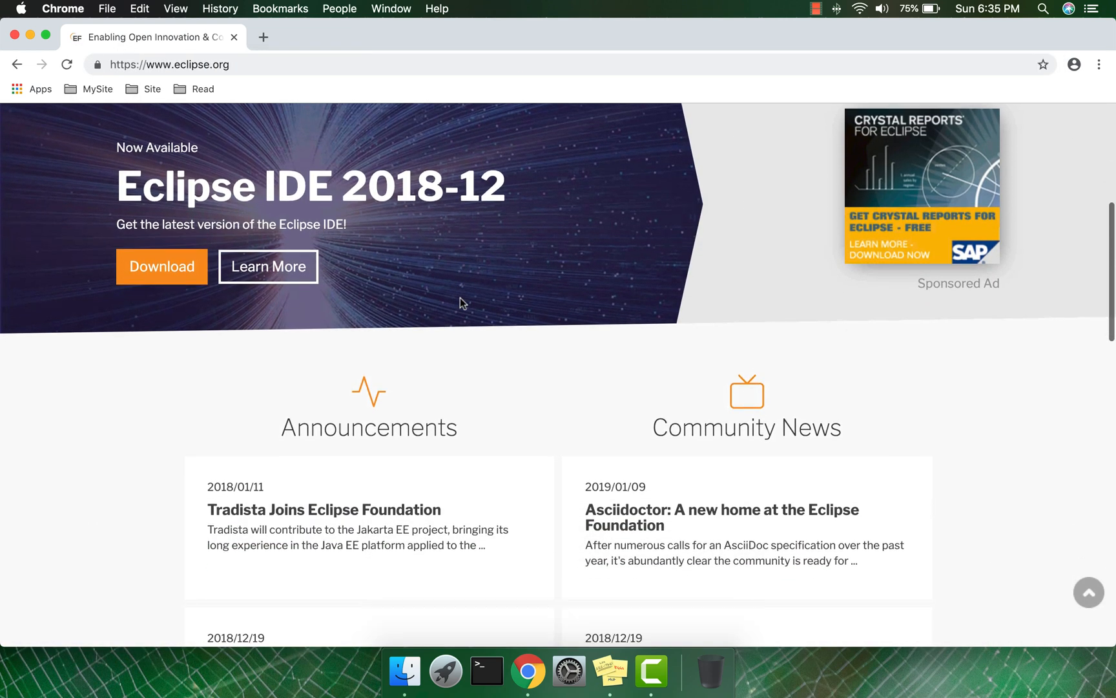
scroll(459, 298, "down", 6)
scroll(452, 301, "up", 9)
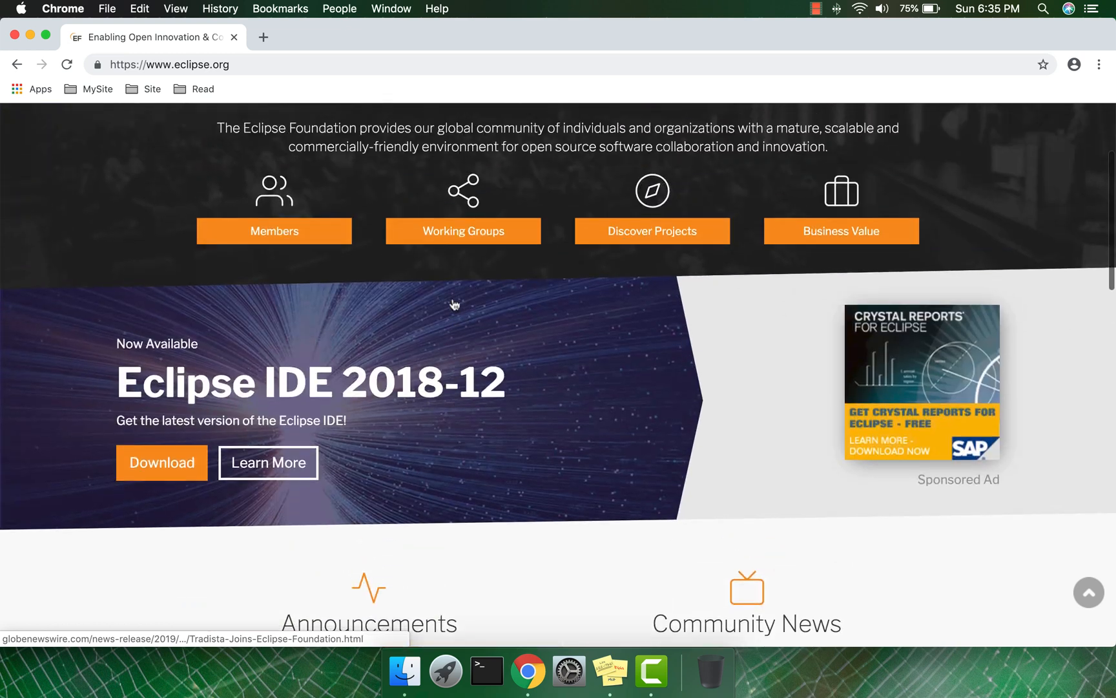
scroll(454, 303, "up", 3)
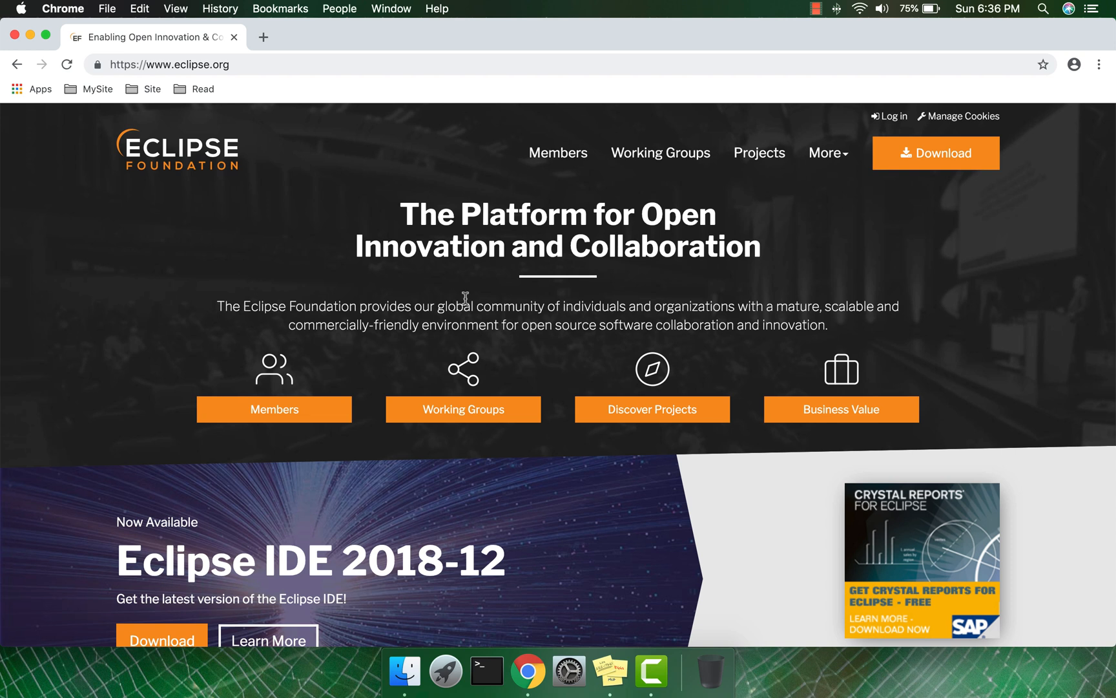
left_click(944, 160)
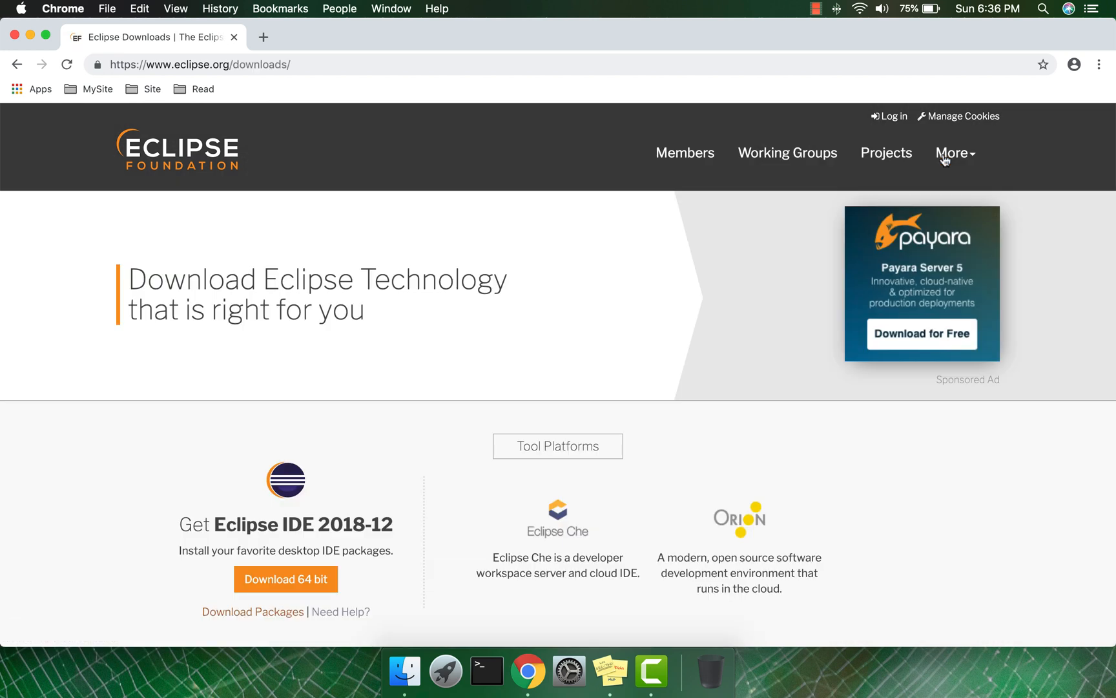
- Locate Eclipse IDE 2018-12 on the downloads page and open its list of download packages
scroll(432, 348, "down", 3)
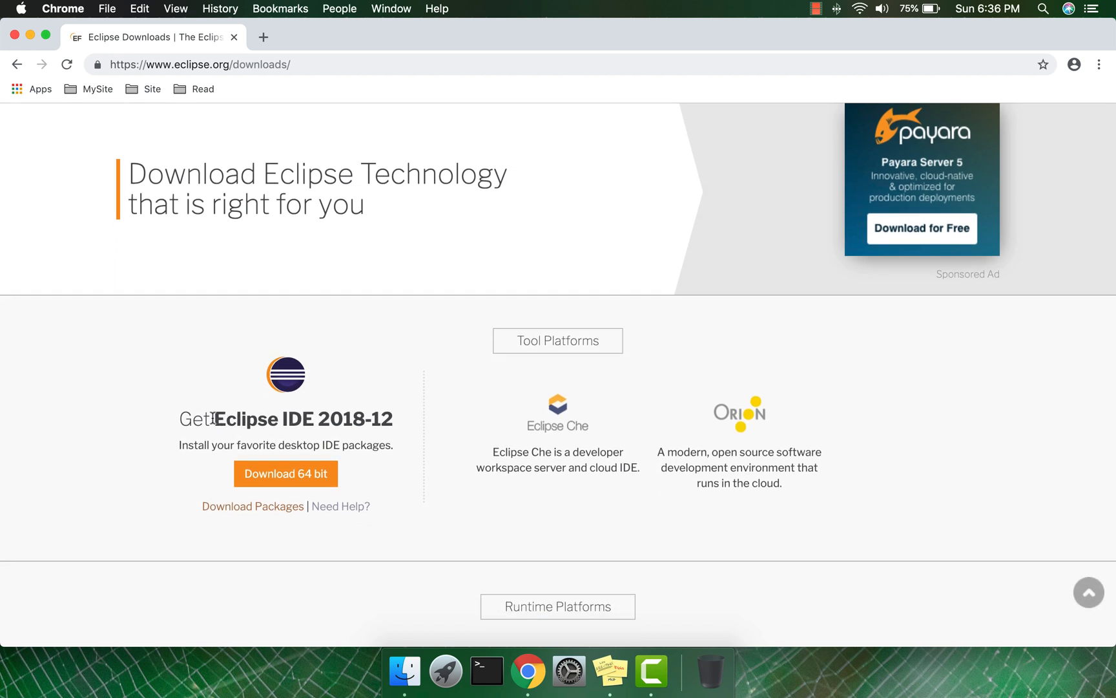
left_click_drag(215, 418, 390, 418)
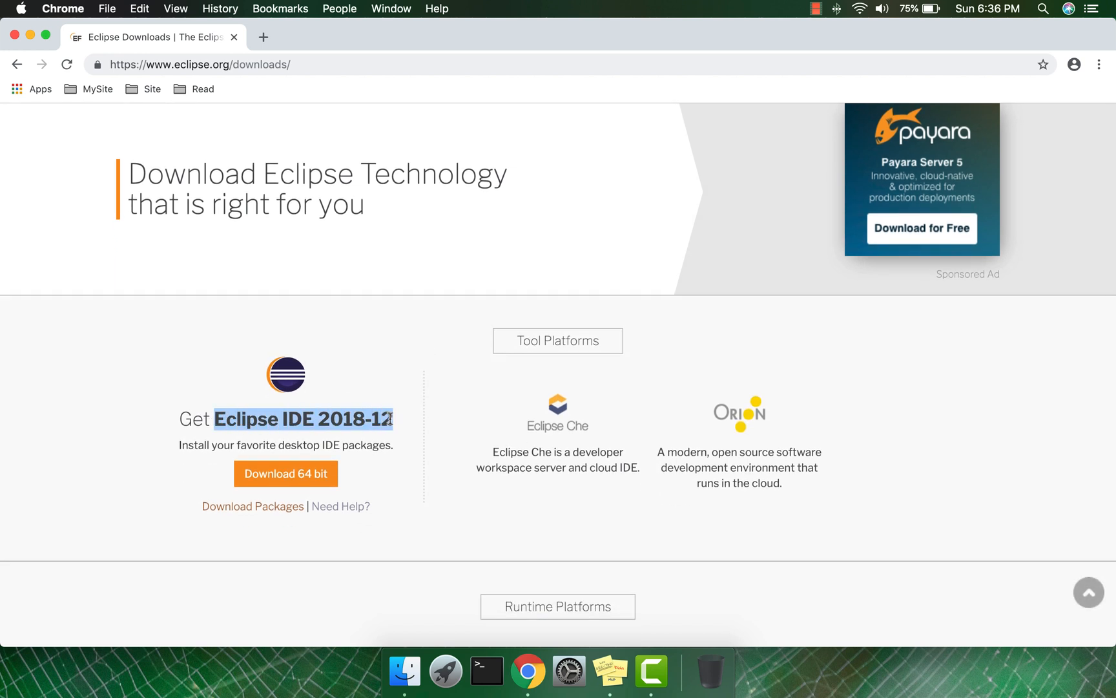
scroll(392, 417, "up", 1)
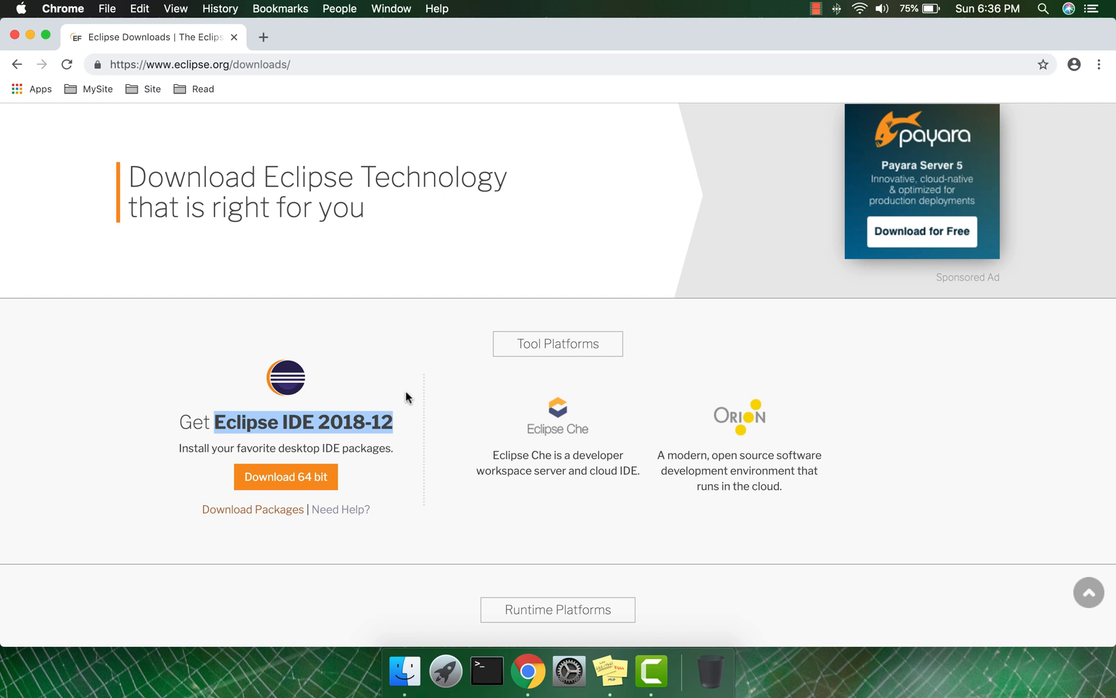
scroll(406, 394, "down", 2)
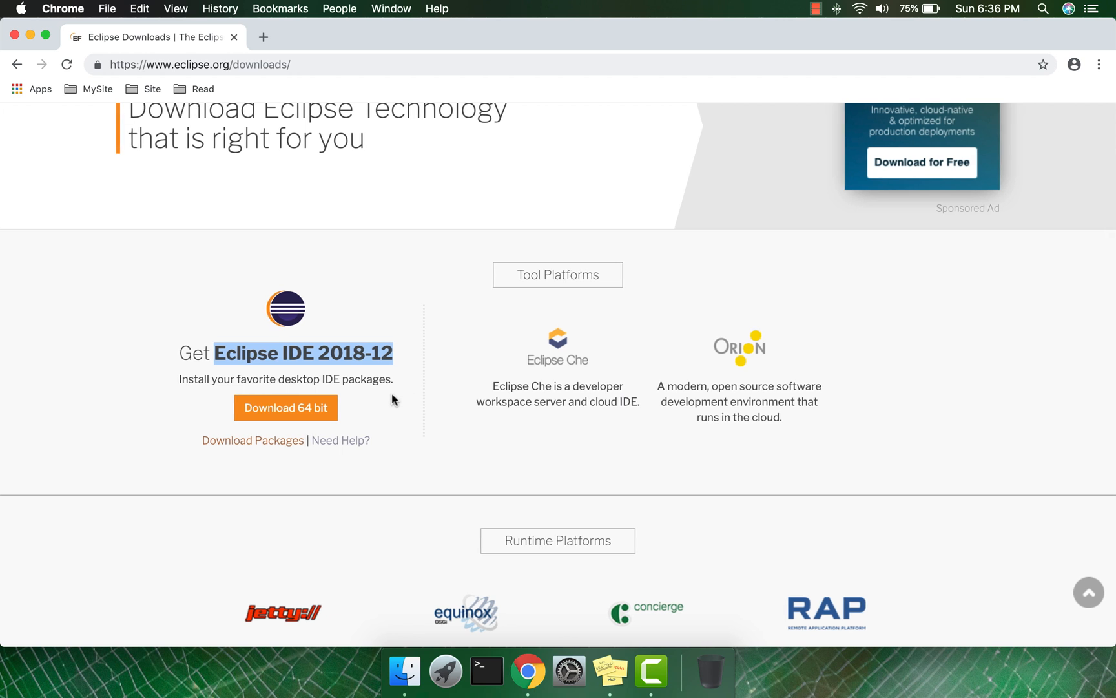
left_click(275, 442)
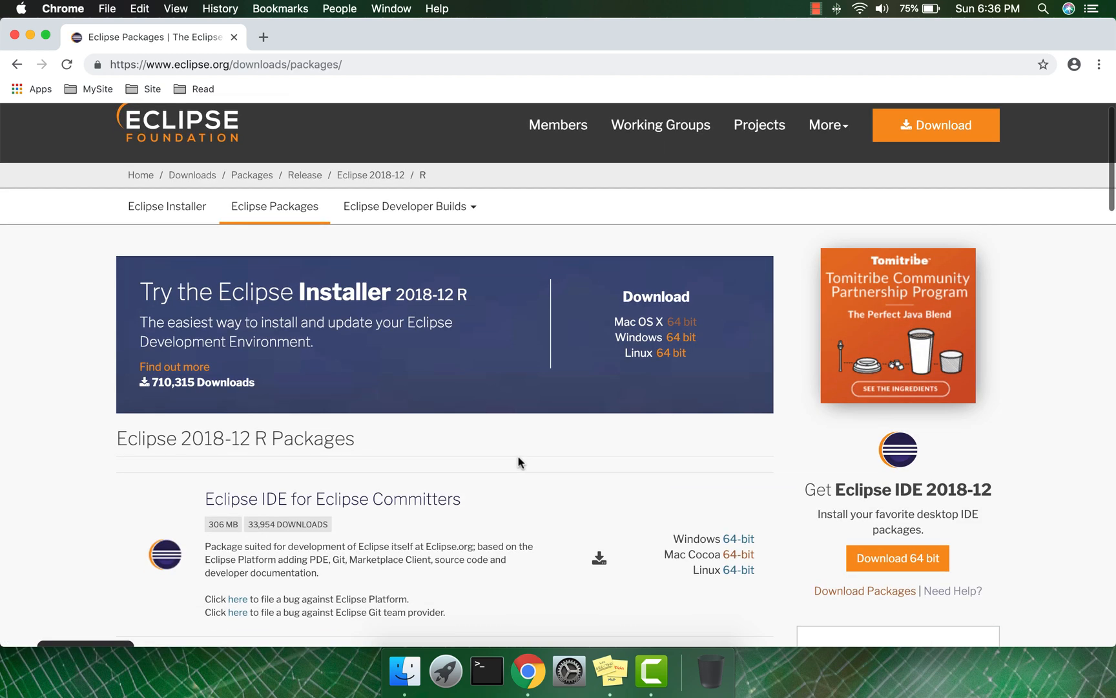
- Look through the Eclipse 2018-12 packages and examine the description of Eclipse IDE for Enterprise Java Developers
scroll(520, 463, "down", 5)
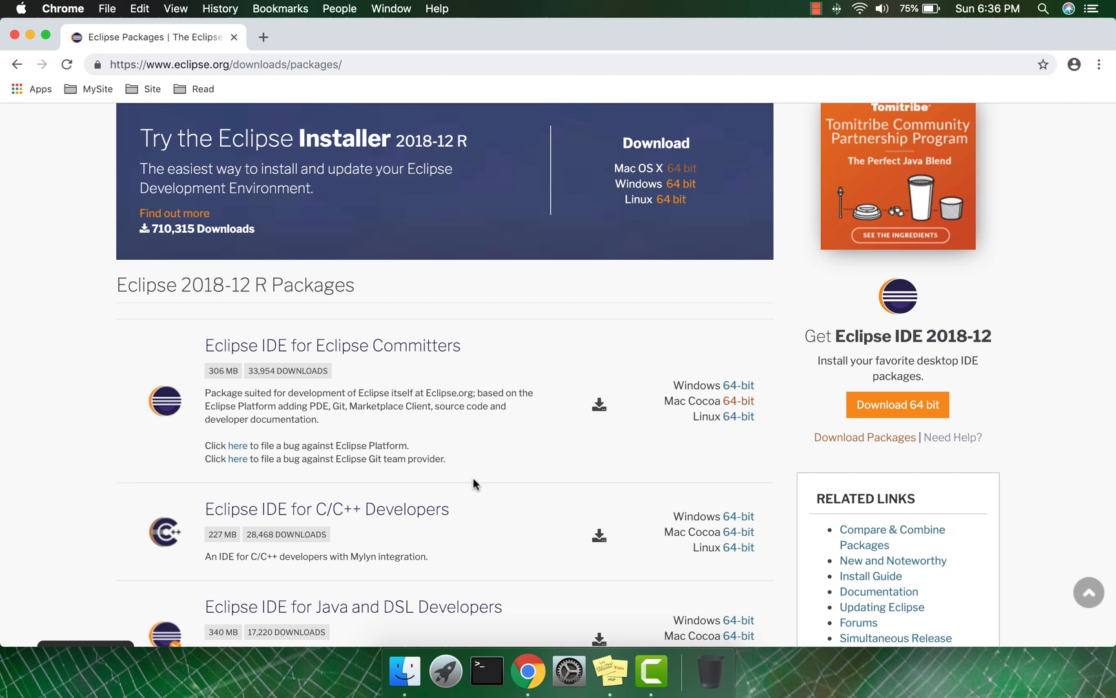
scroll(474, 481, "down", 3)
scroll(423, 454, "down", 5)
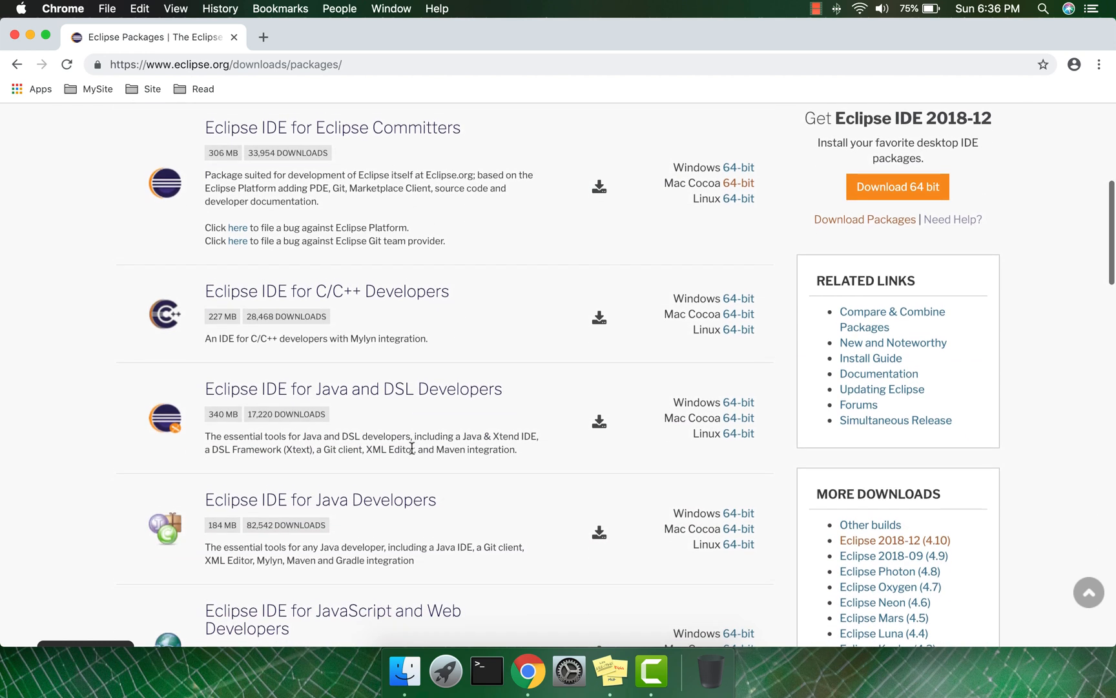
scroll(465, 439, "down", 5)
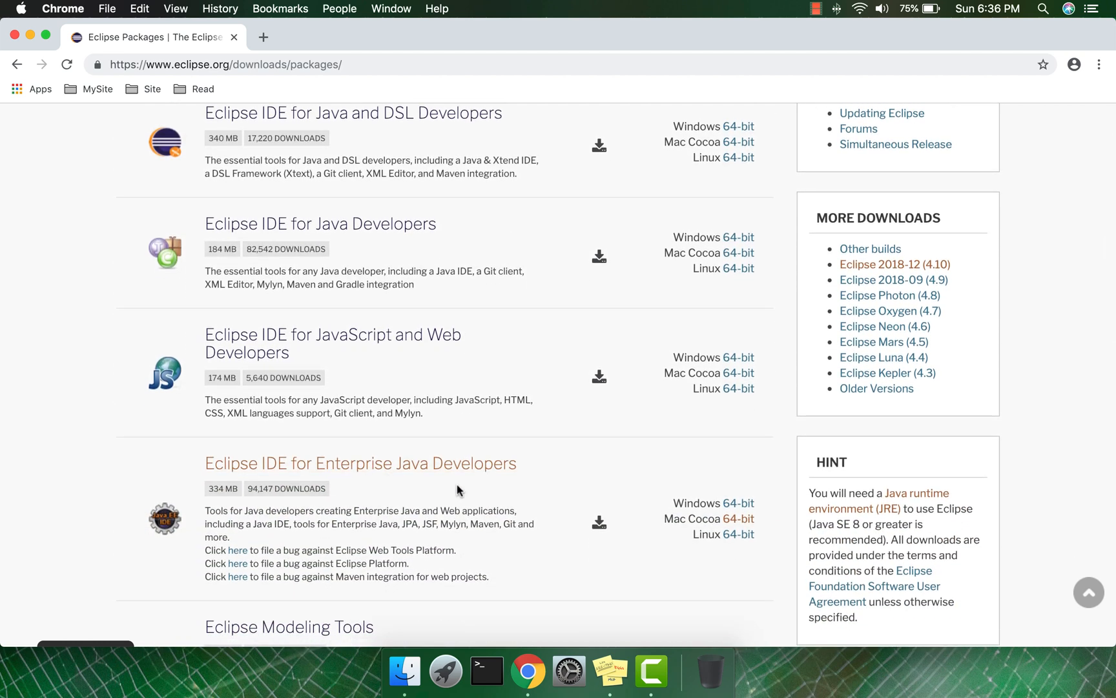
scroll(353, 508, "down", 2)
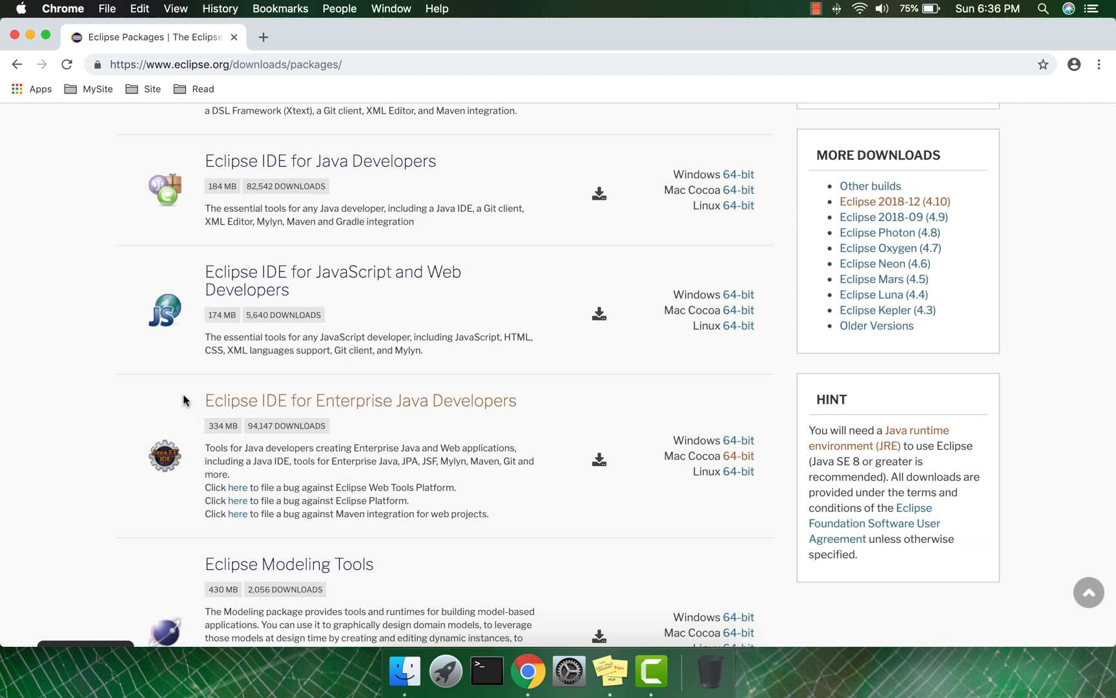
left_click_drag(183, 399, 516, 400)
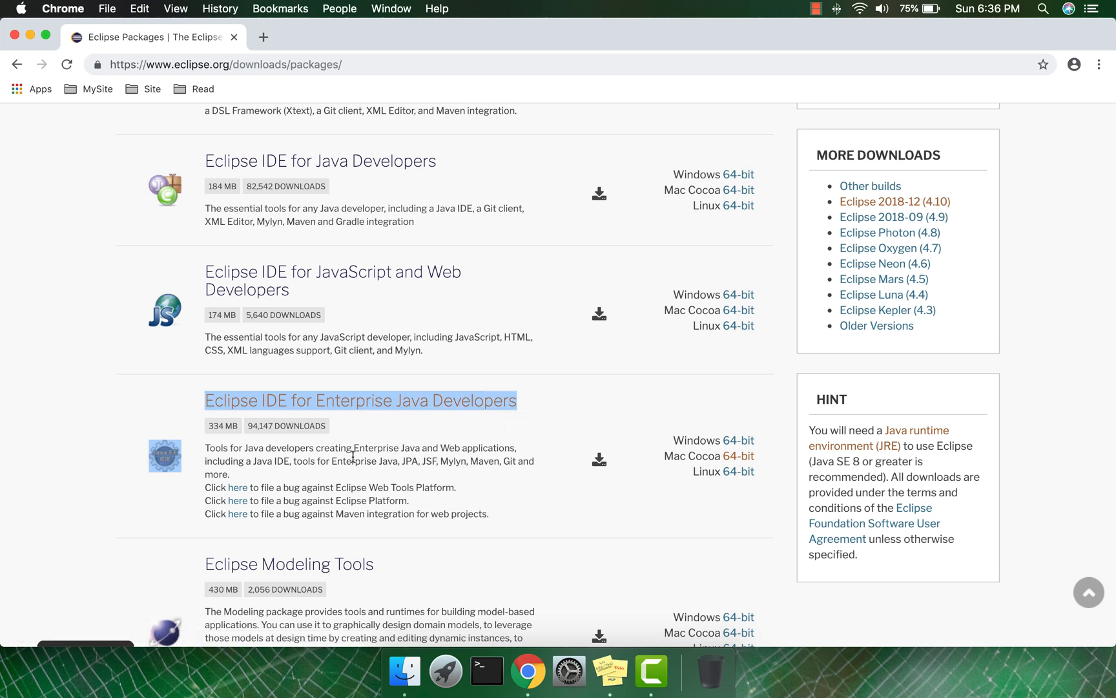
scroll(291, 475, "down", 2)
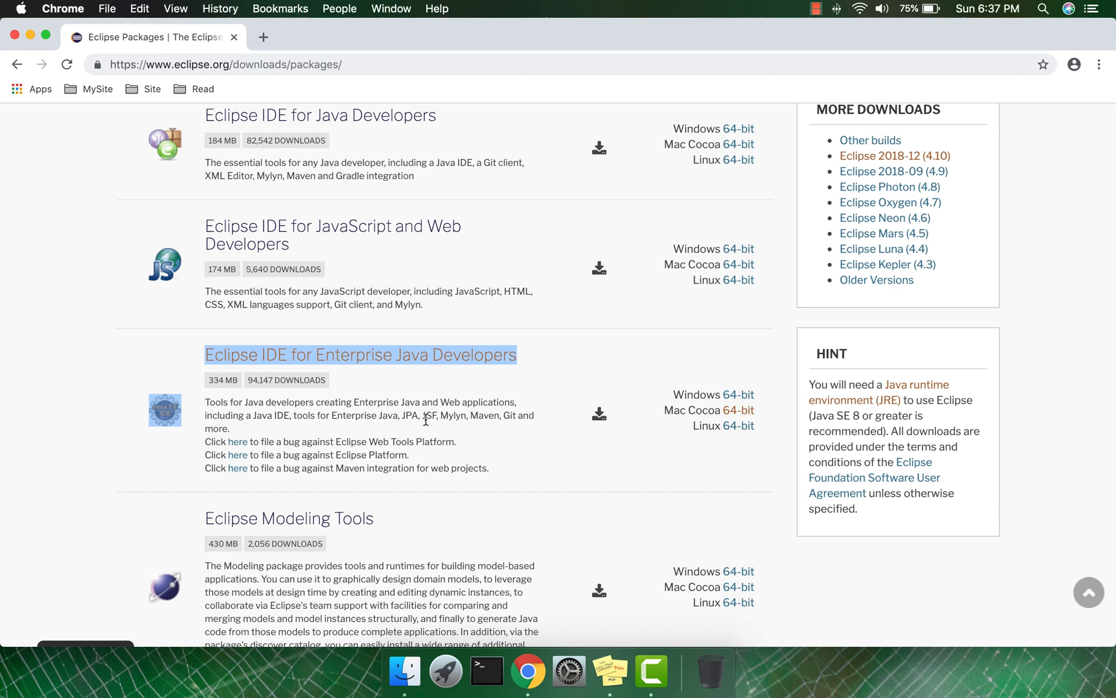
left_click_drag(425, 420, 538, 426)
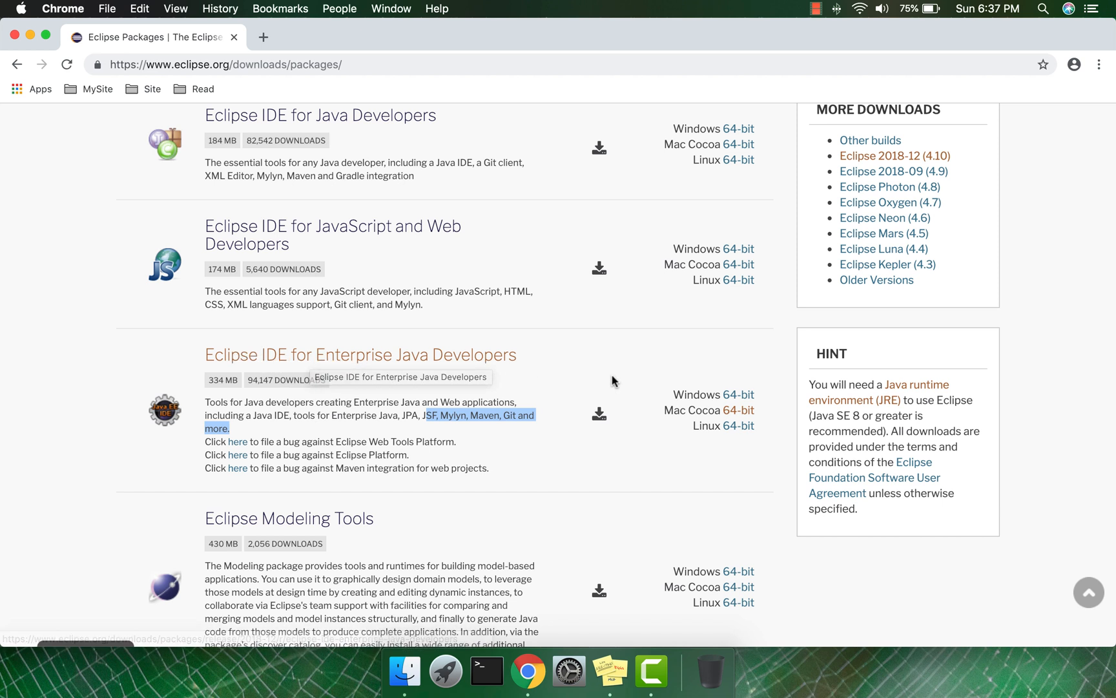
- Open the Mac Cocoa 64-bit download page for Eclipse IDE for Enterprise Java Developers and check the mirror it downloads from
left_click_drag(667, 391, 761, 421)
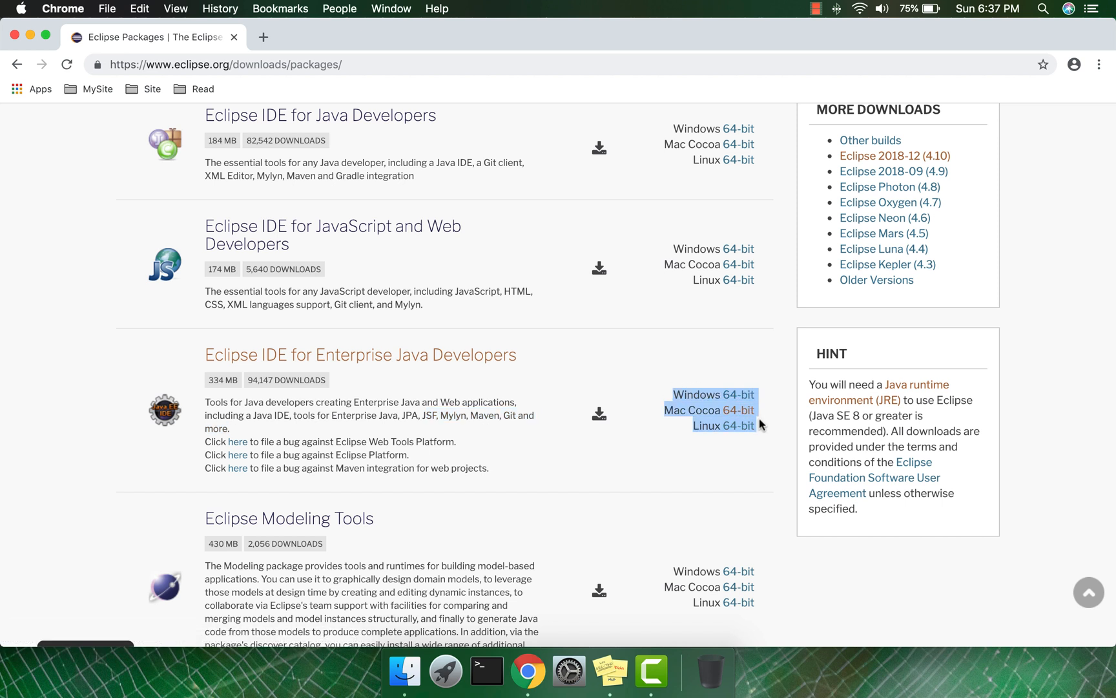
double_click(693, 396)
double_click(698, 424)
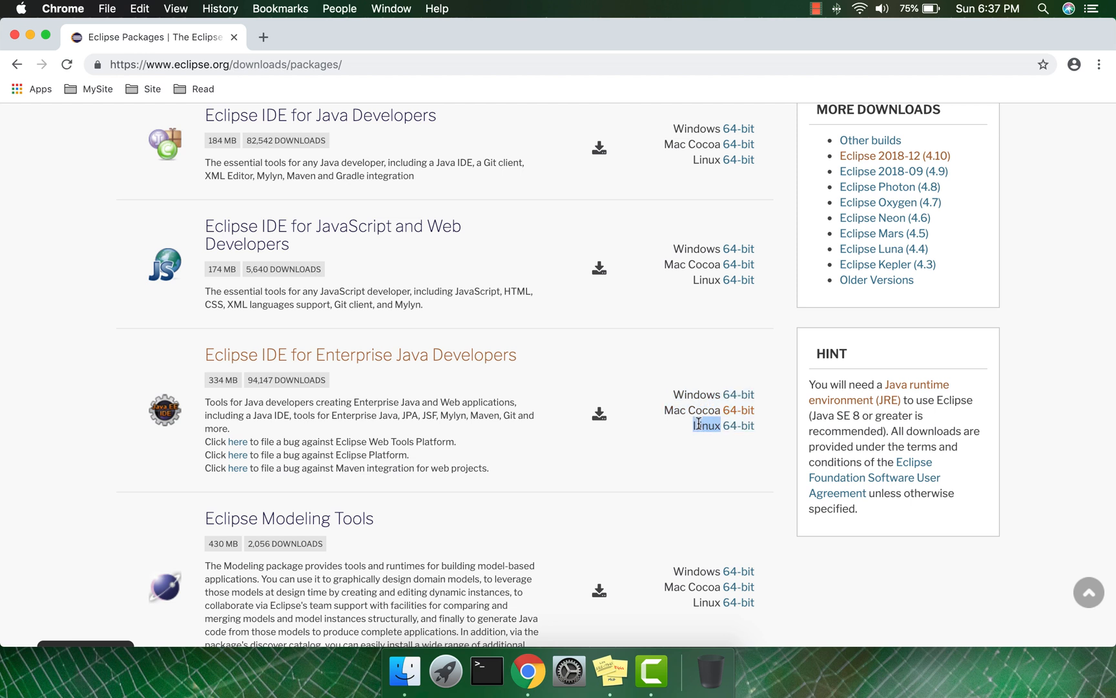
left_click_drag(665, 411, 719, 411)
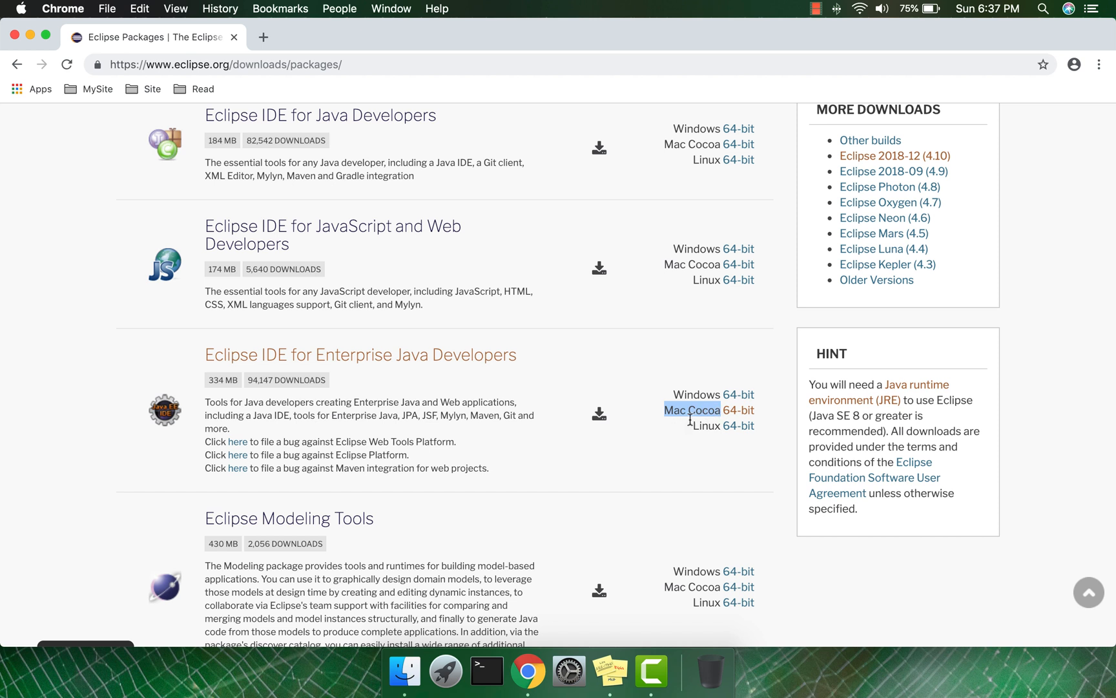
left_click(744, 415)
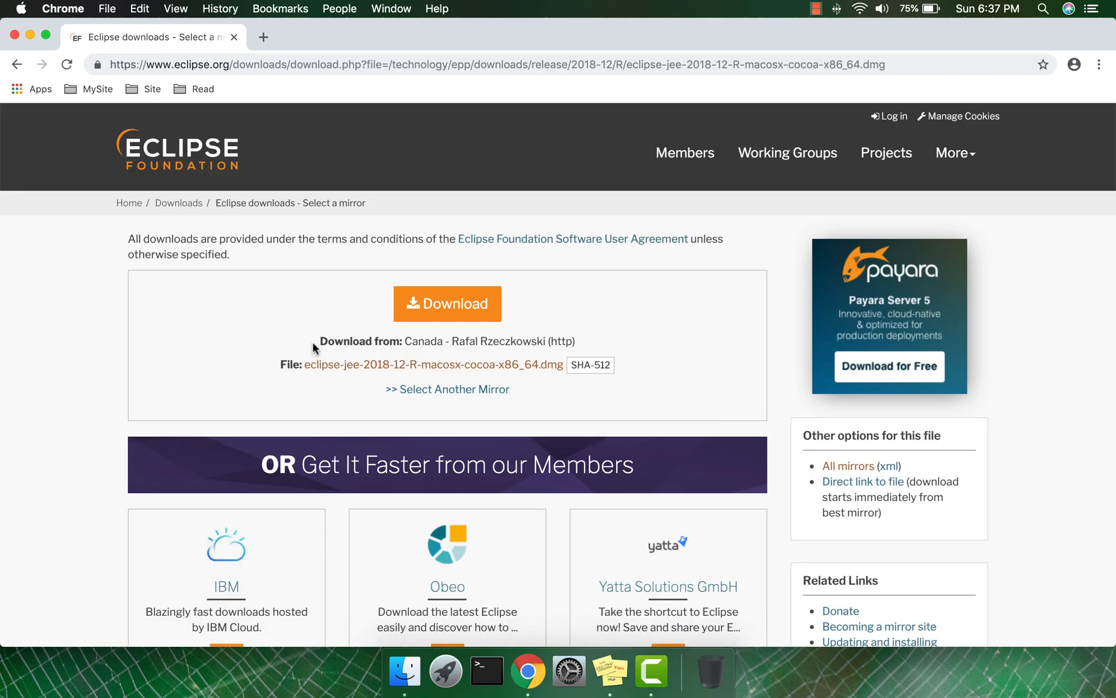
left_click_drag(317, 342, 590, 348)
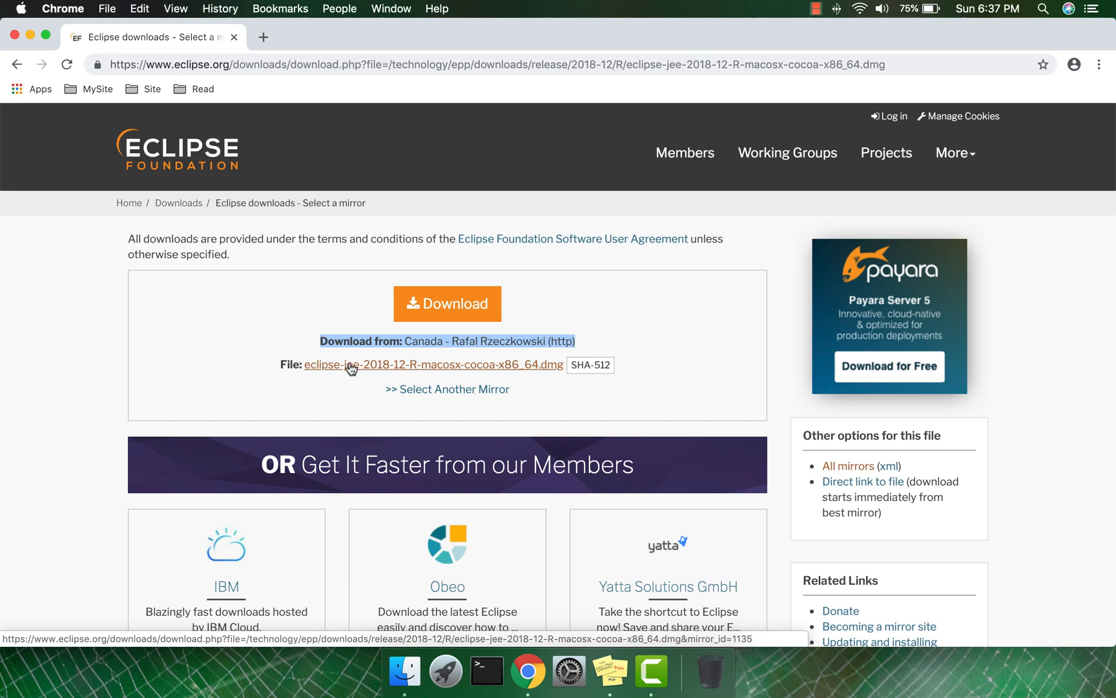
- Open the eclipse-jee-2018-12-R-macosx-cocoa-x86_64.dmg disk image from the Downloads folder in Finder
left_click(411, 672)
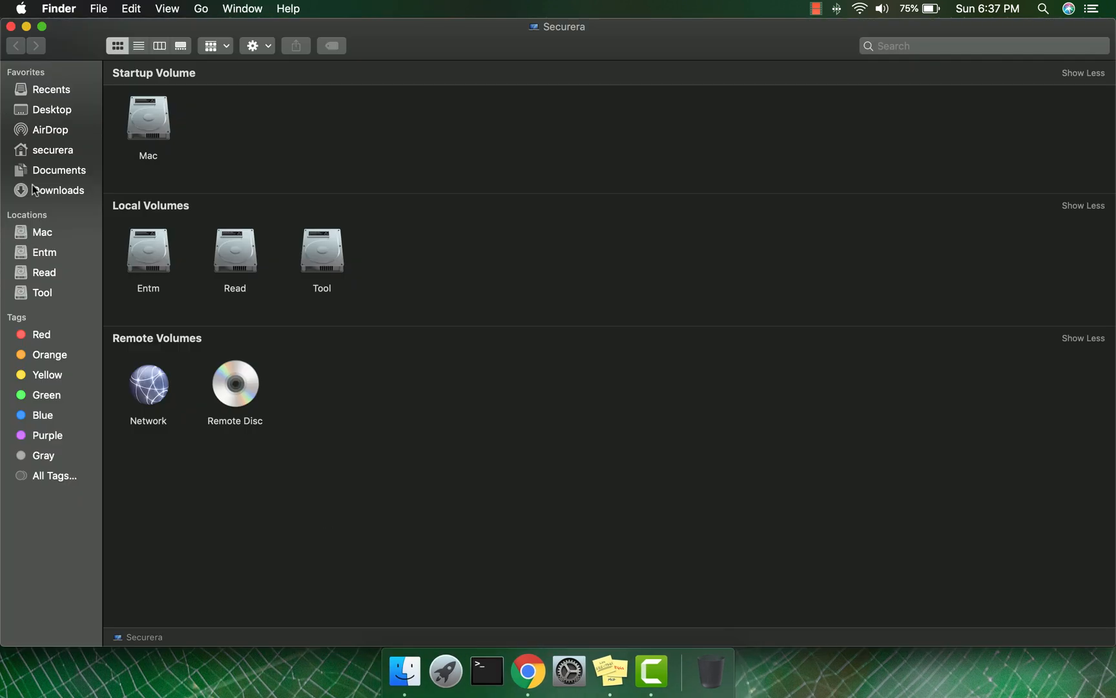
left_click(51, 194)
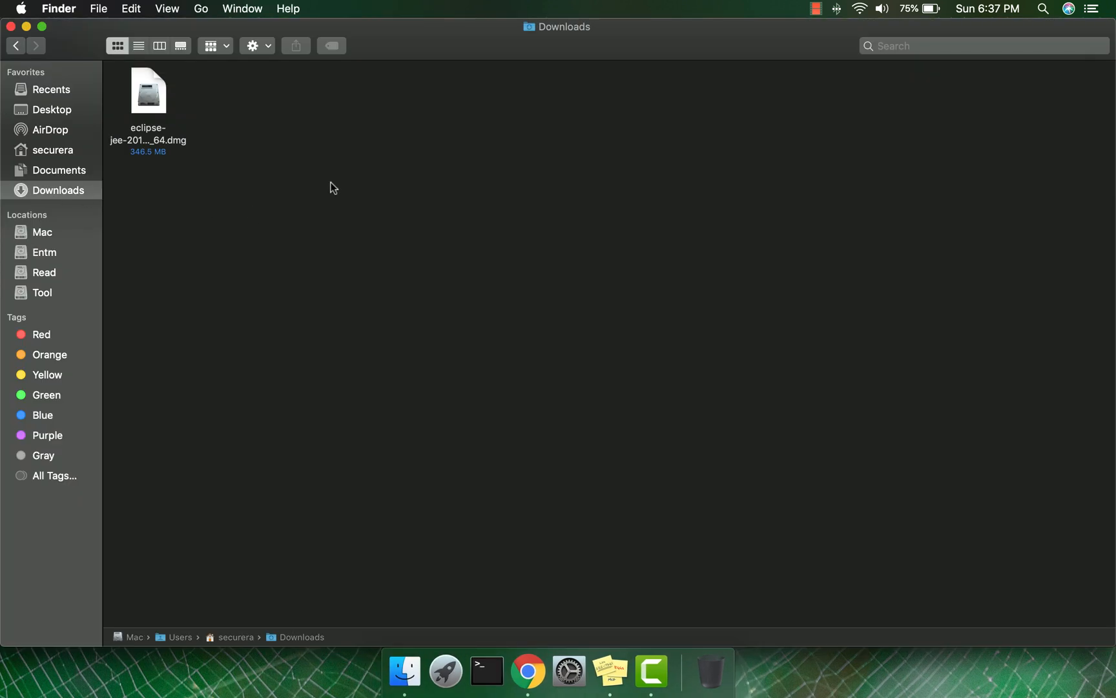
double_click(148, 102)
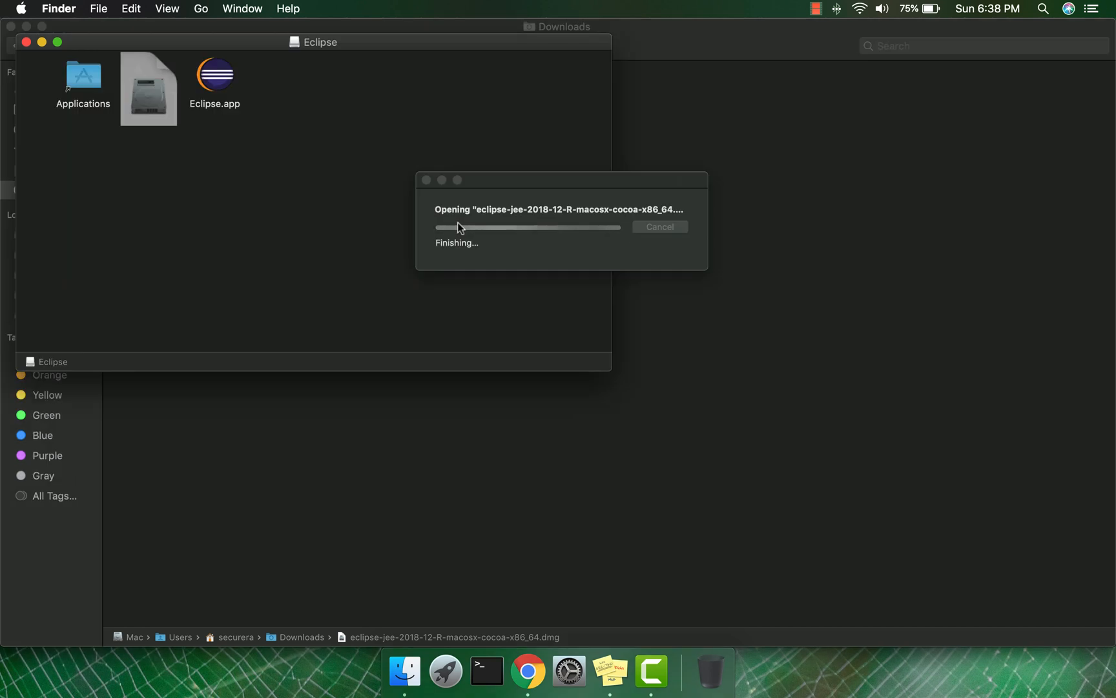
- Install Eclipse.app by copying it into the Applications folder, and open Applications on the Mac volume to check it
left_click_drag(370, 42, 693, 198)
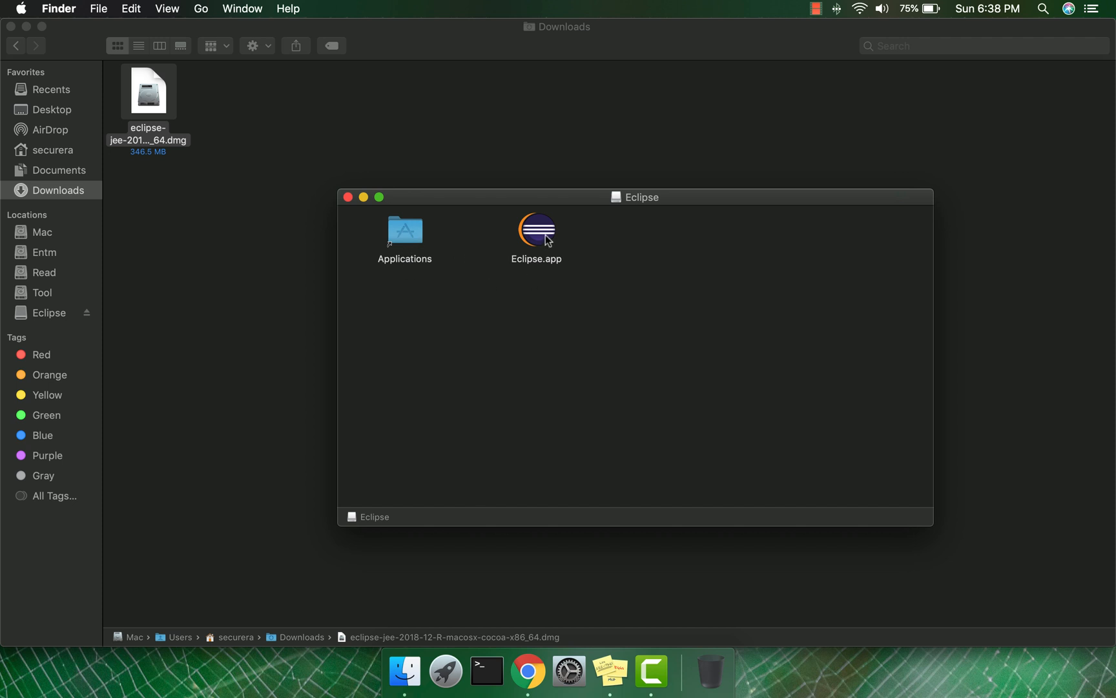
left_click_drag(547, 240, 414, 239)
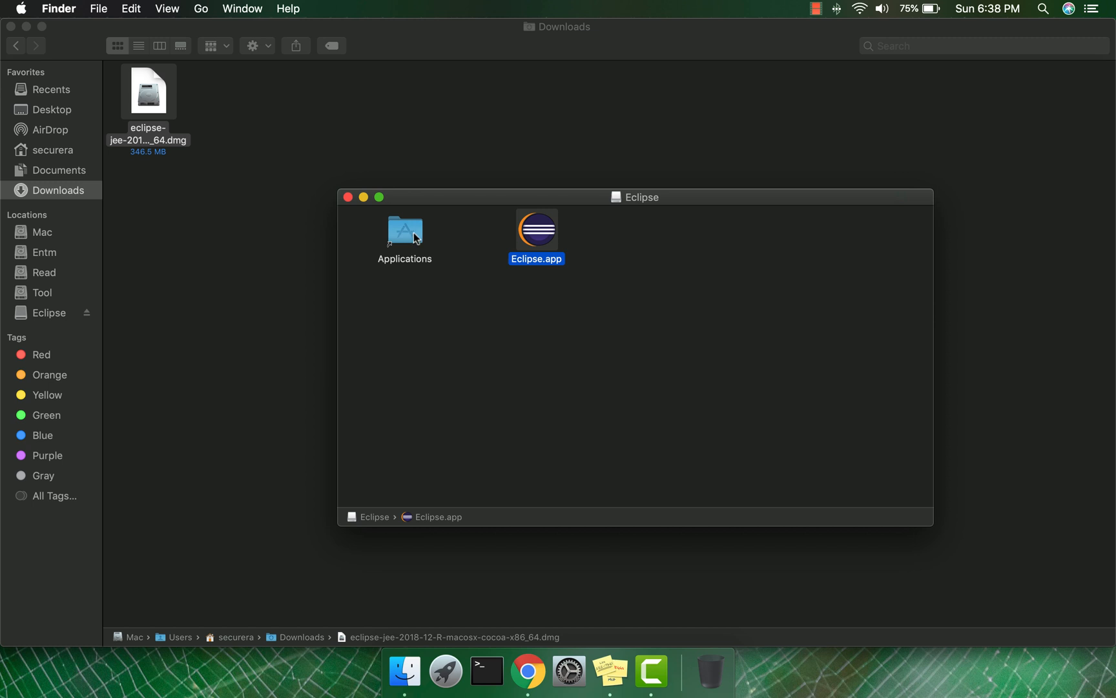
left_click(40, 234)
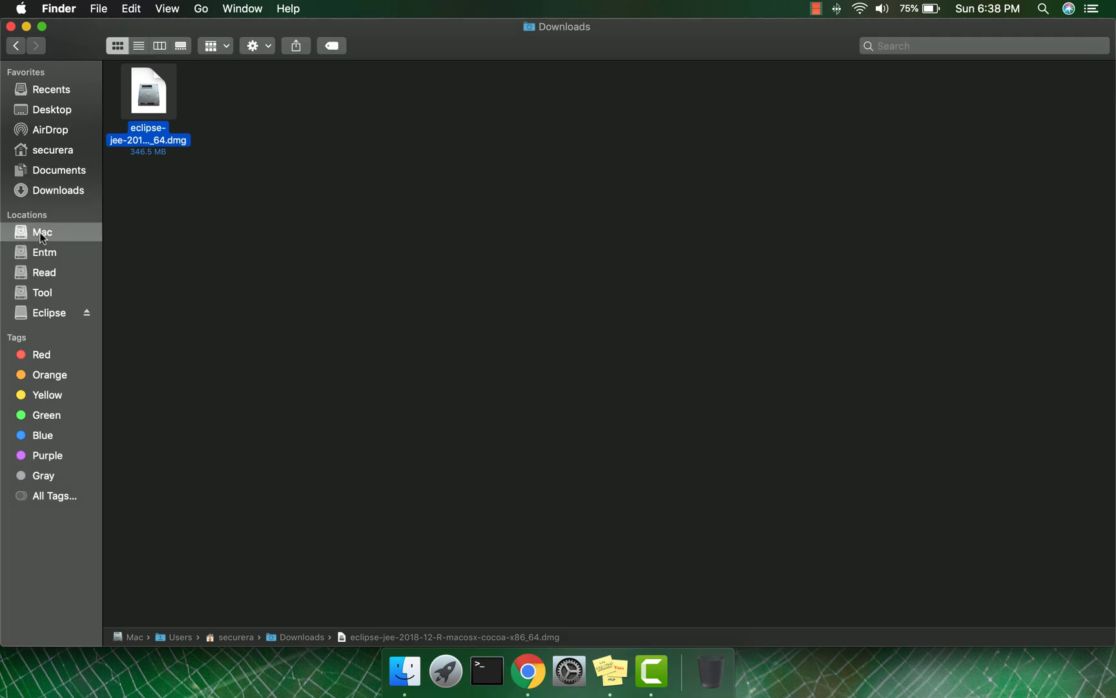
double_click(154, 106)
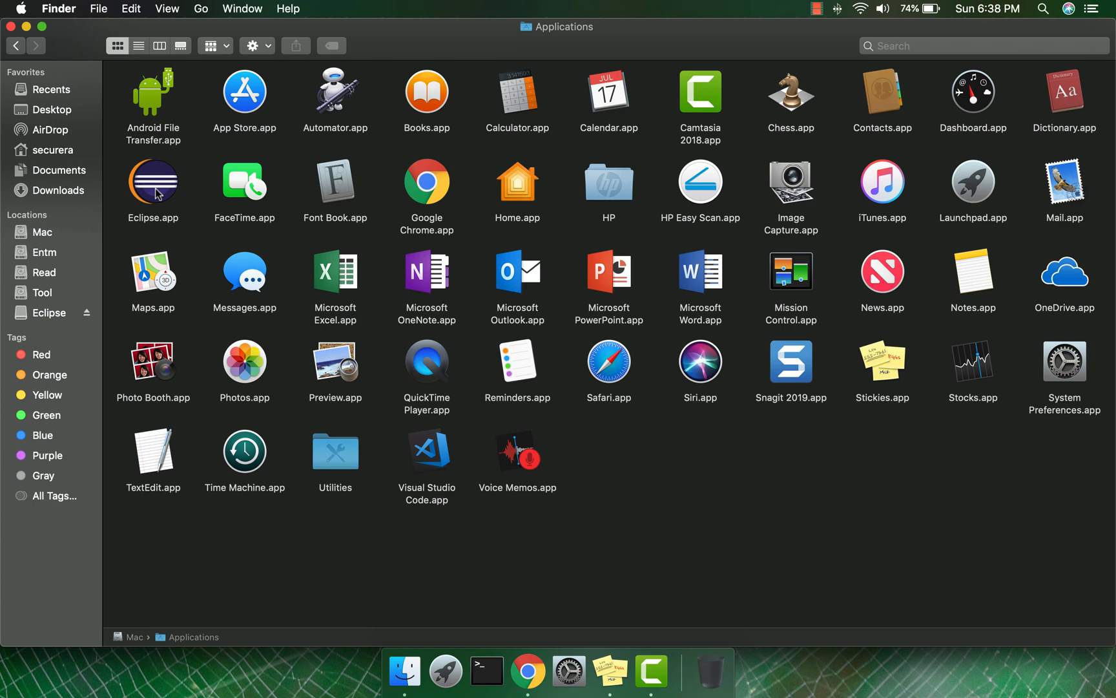
- Search Launchpad for "ecli", launch Eclipse, and allow the app downloaded from the Internet to open
left_click(446, 670)
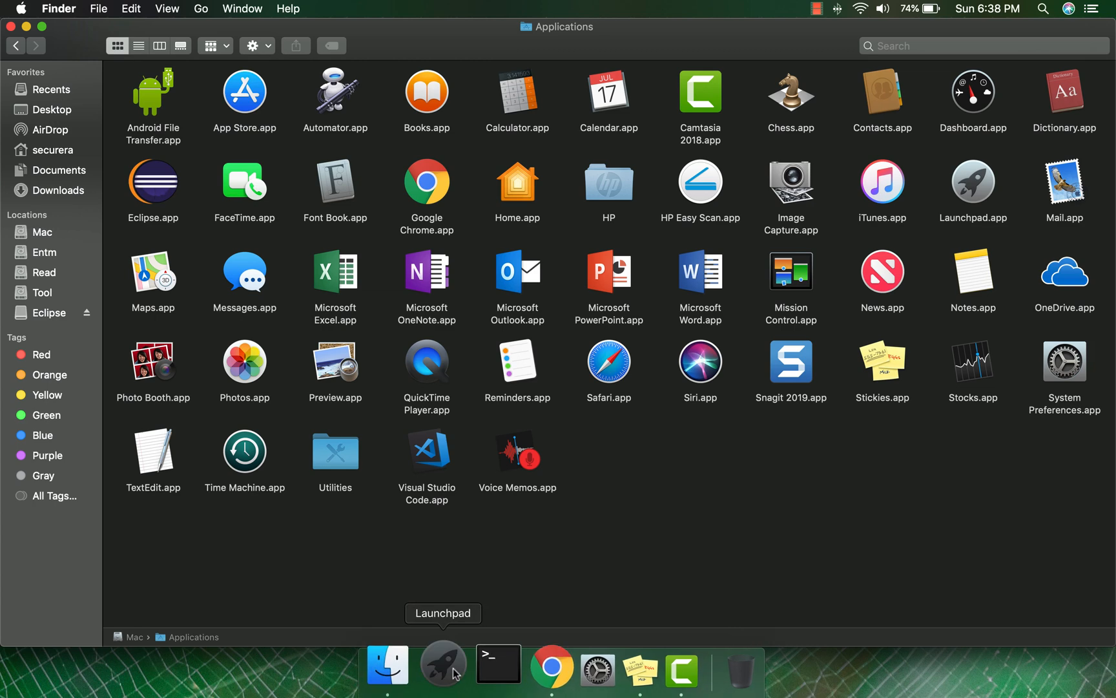
left_click(591, 37)
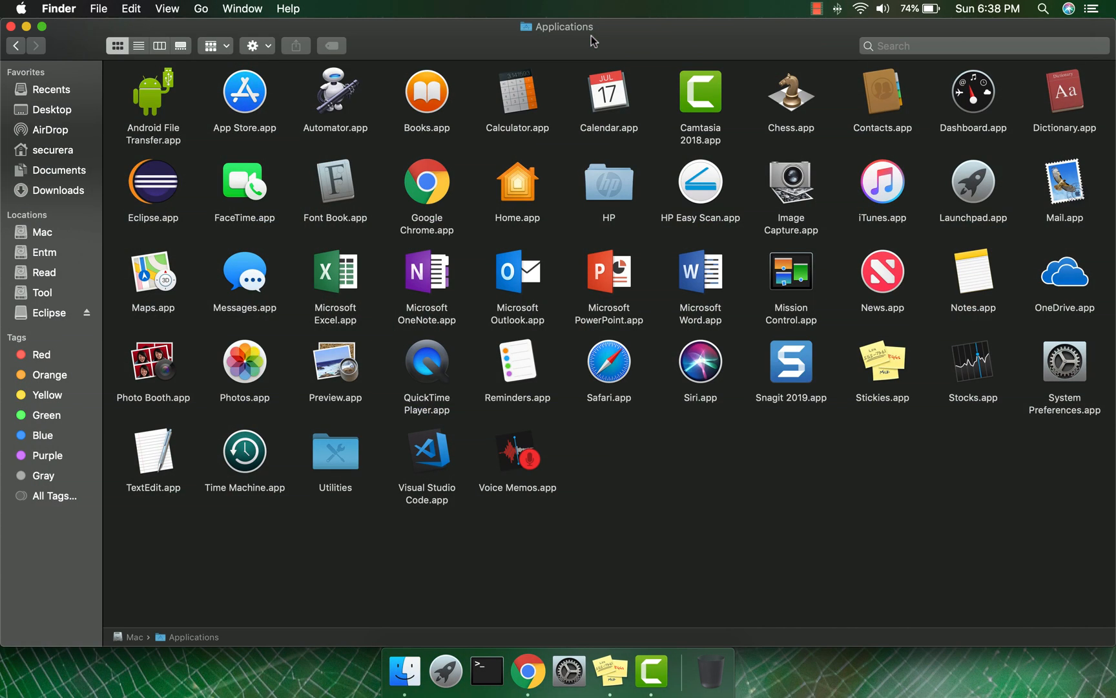
left_click(446, 670)
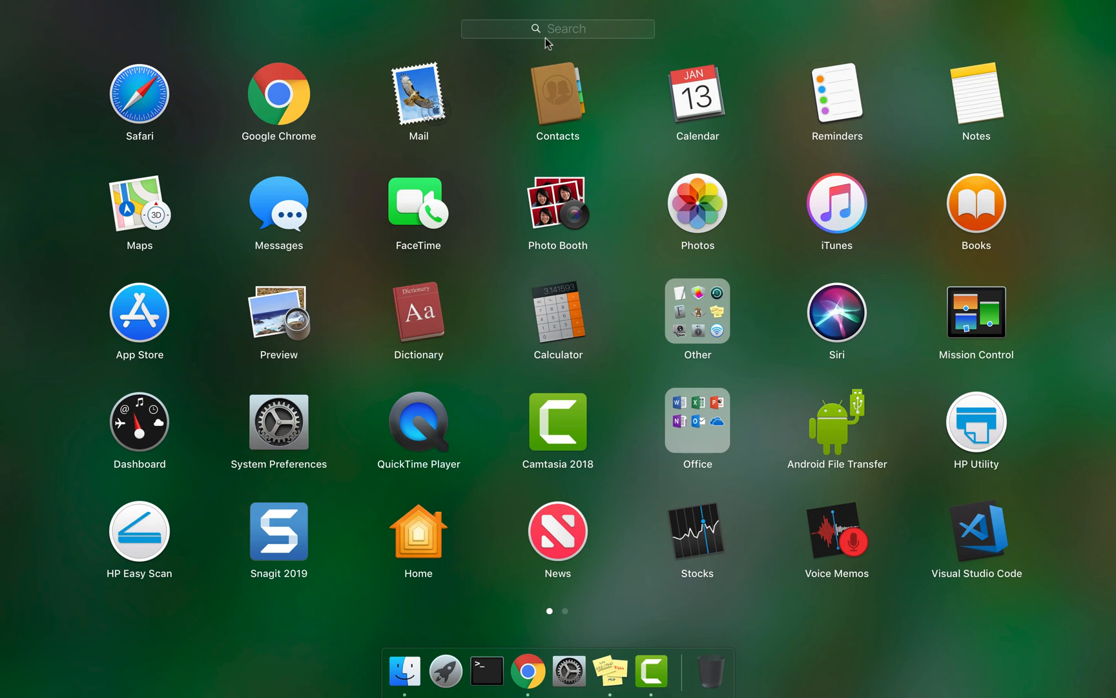
type("ecli")
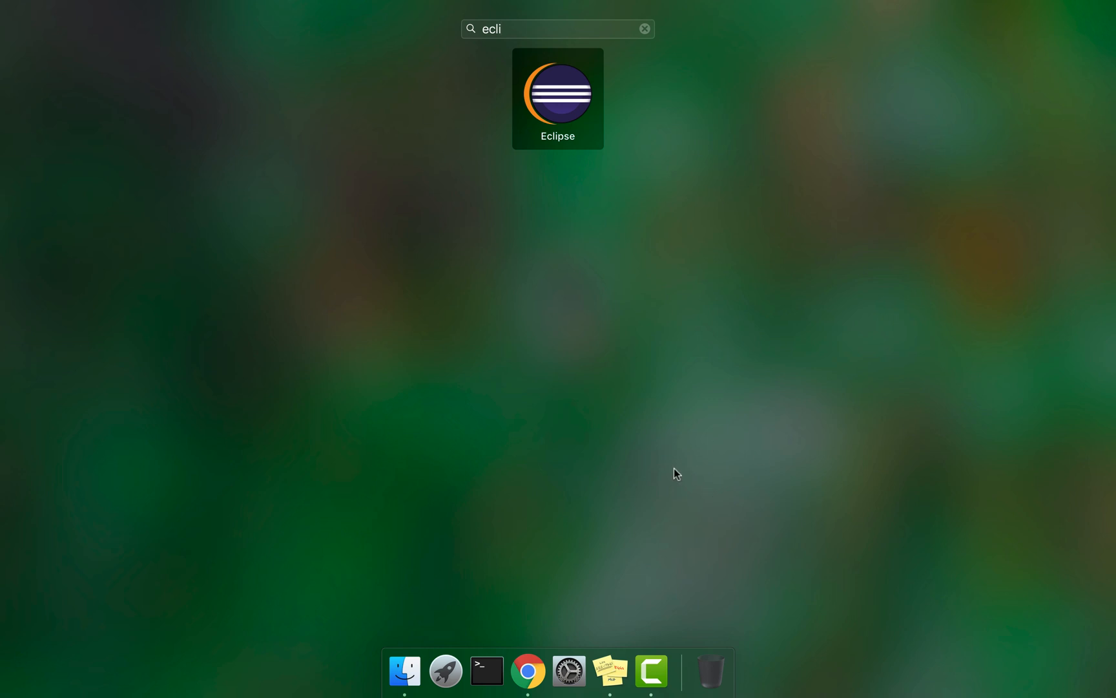
left_click(574, 97)
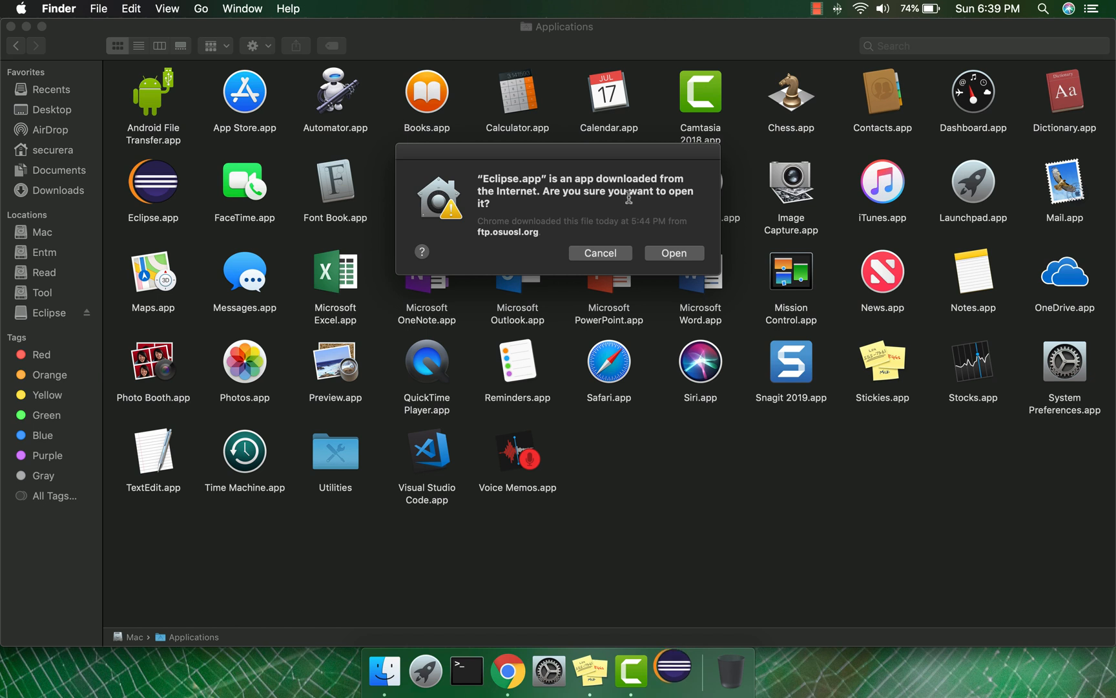
left_click(668, 254)
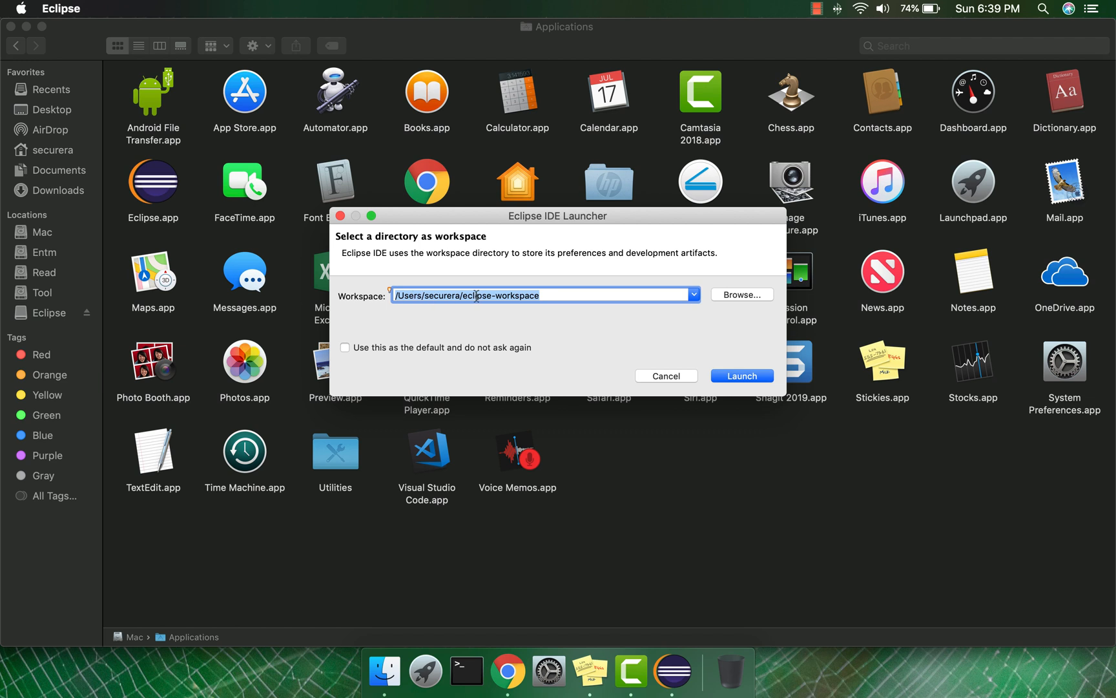
- Check the proposed workspace path and launch the IDE with the default eclipse-workspace folder
double_click(412, 297)
double_click(437, 298)
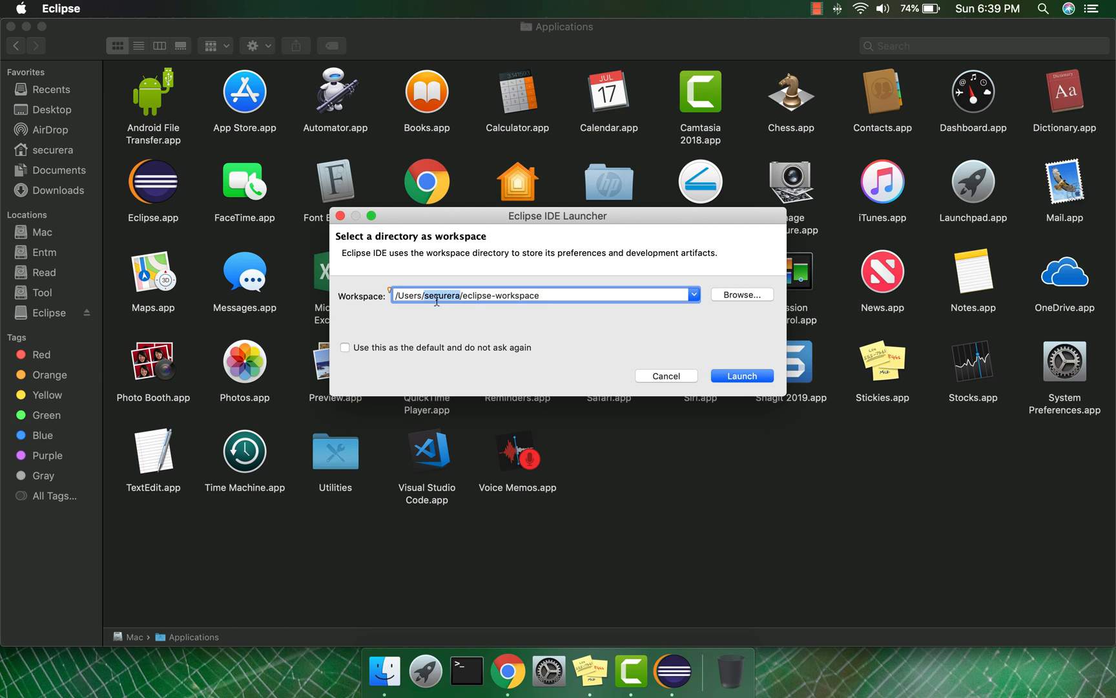
left_click_drag(463, 297, 542, 297)
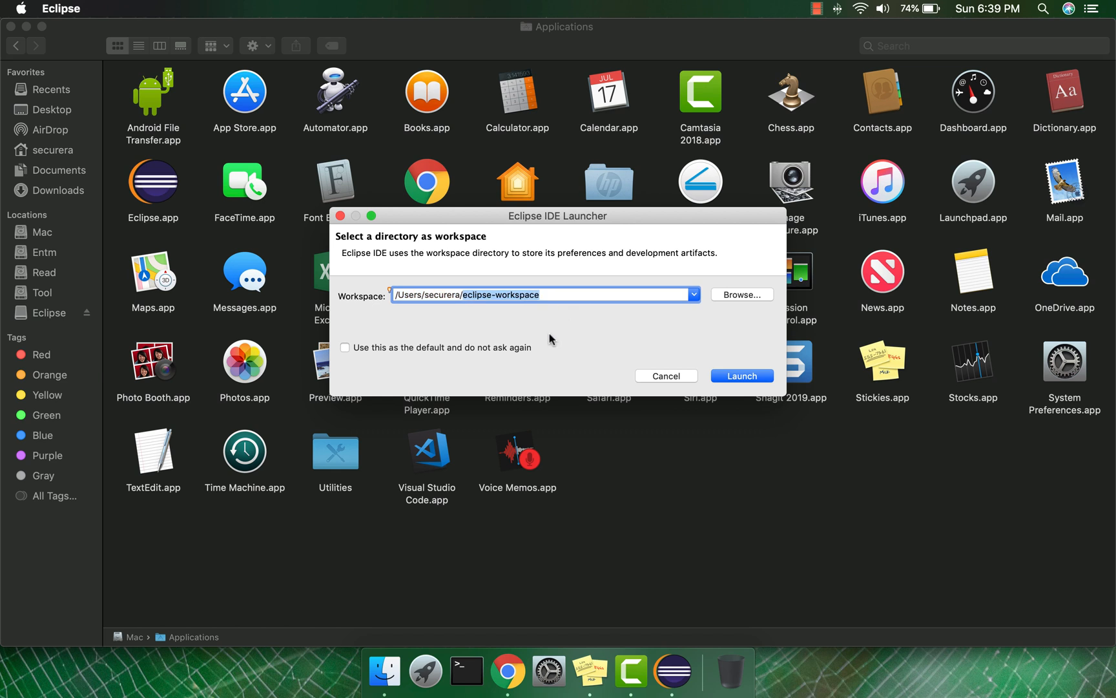
left_click(746, 377)
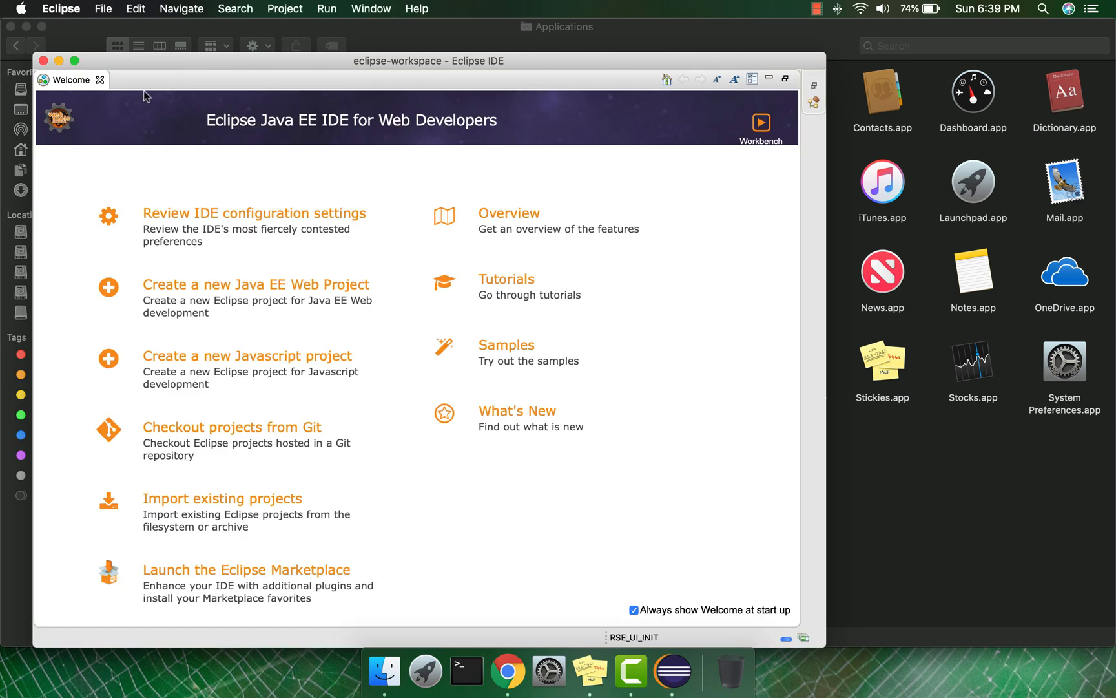
- Switch the IDE window to full screen and close the Welcome page
left_click(74, 60)
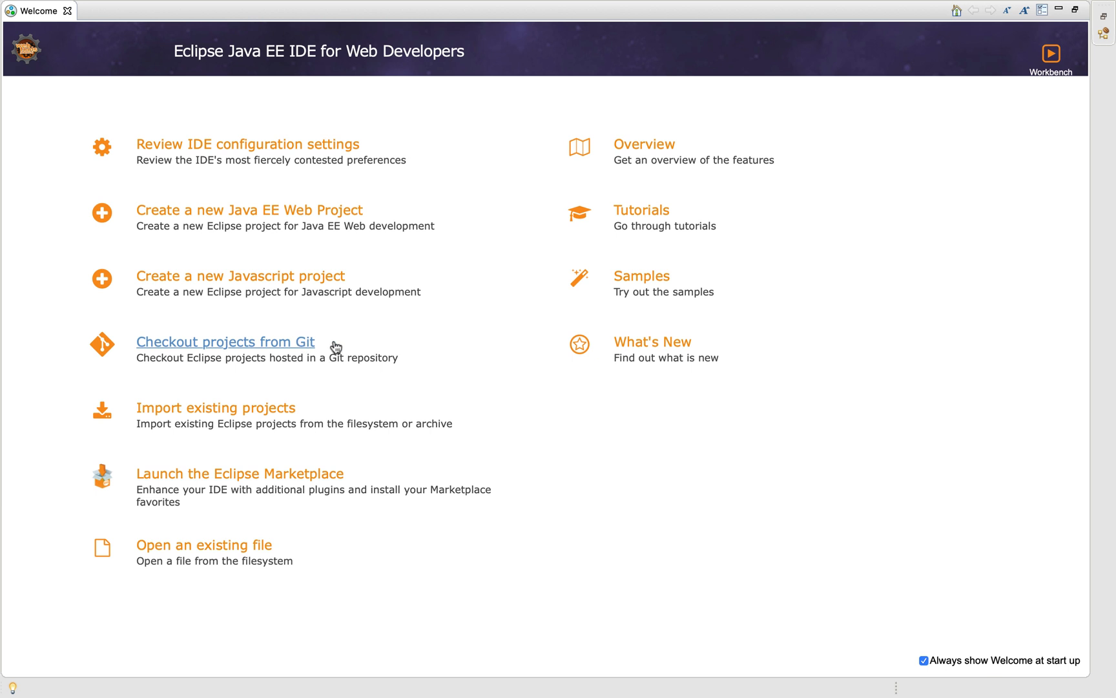
left_click(68, 11)
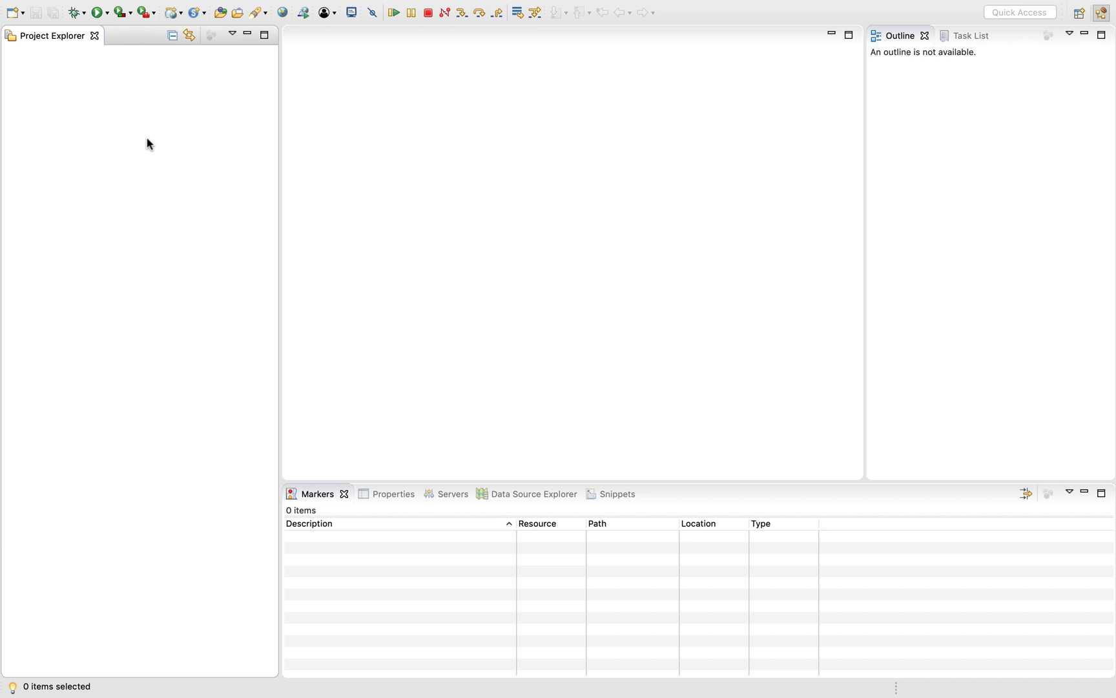
- Start a new Java project named hello-world that uses the project-specific JRE OpenJDK 11.0.1
right_click(82, 102)
mouse_move(174, 106)
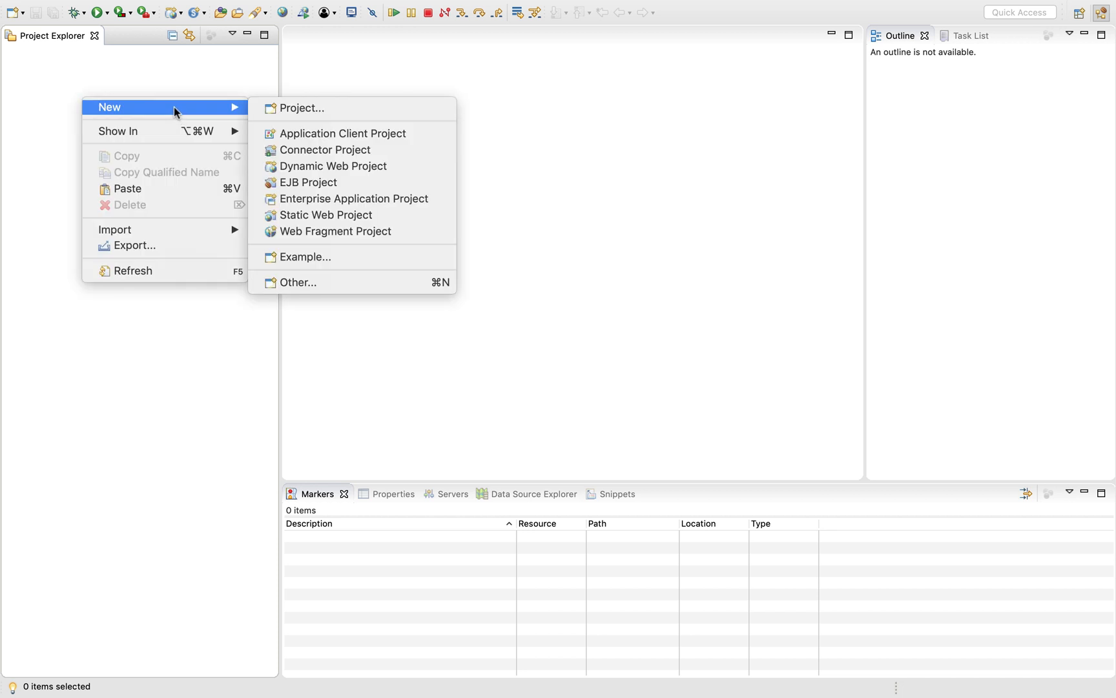
left_click(368, 282)
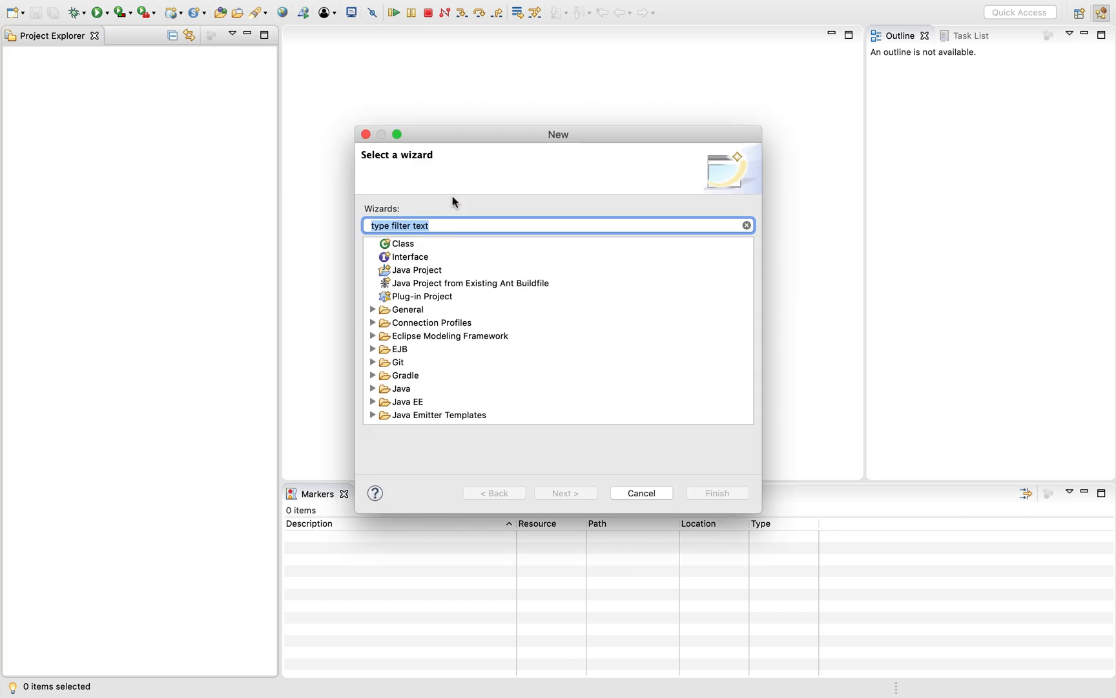
left_click(420, 270)
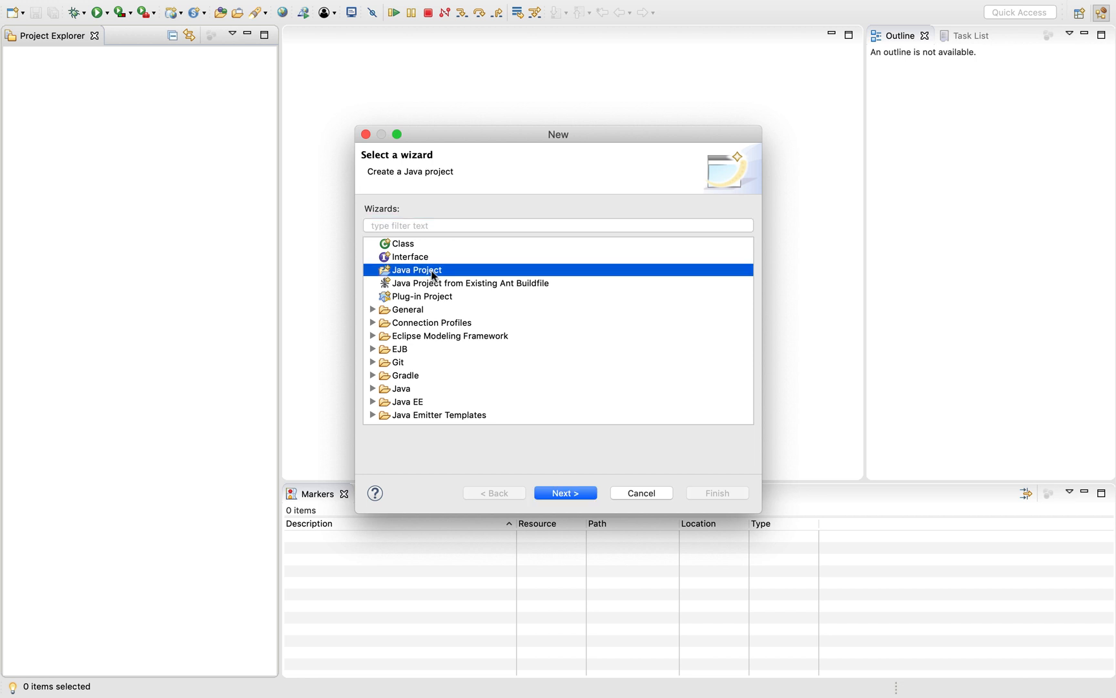
left_click(559, 494)
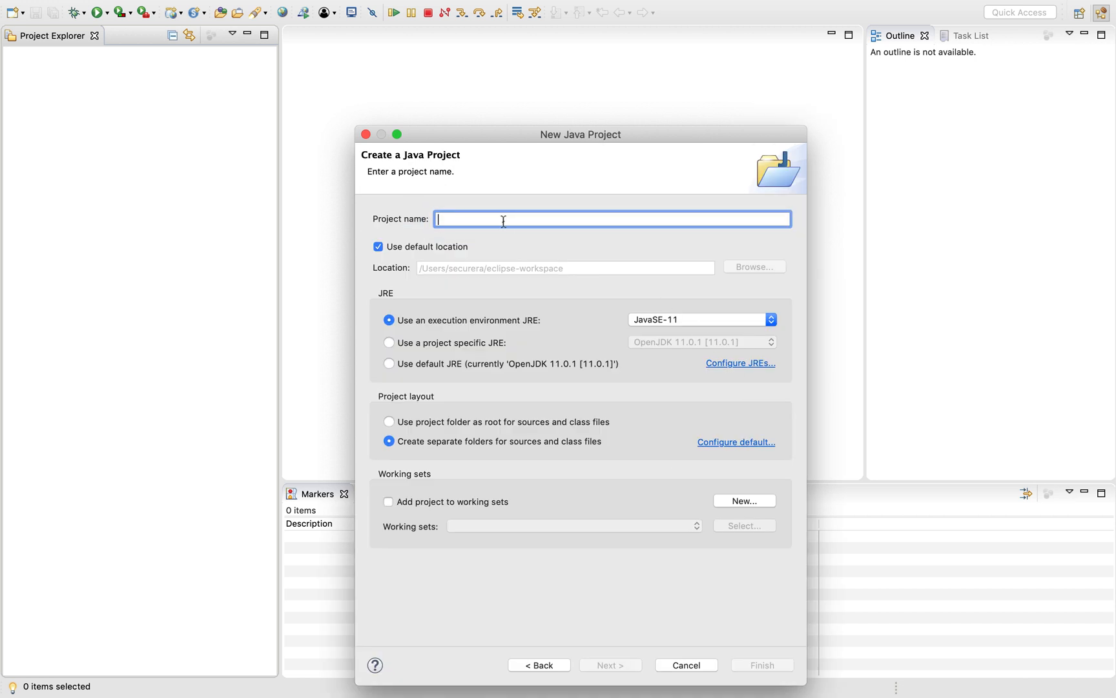
type("hellow")
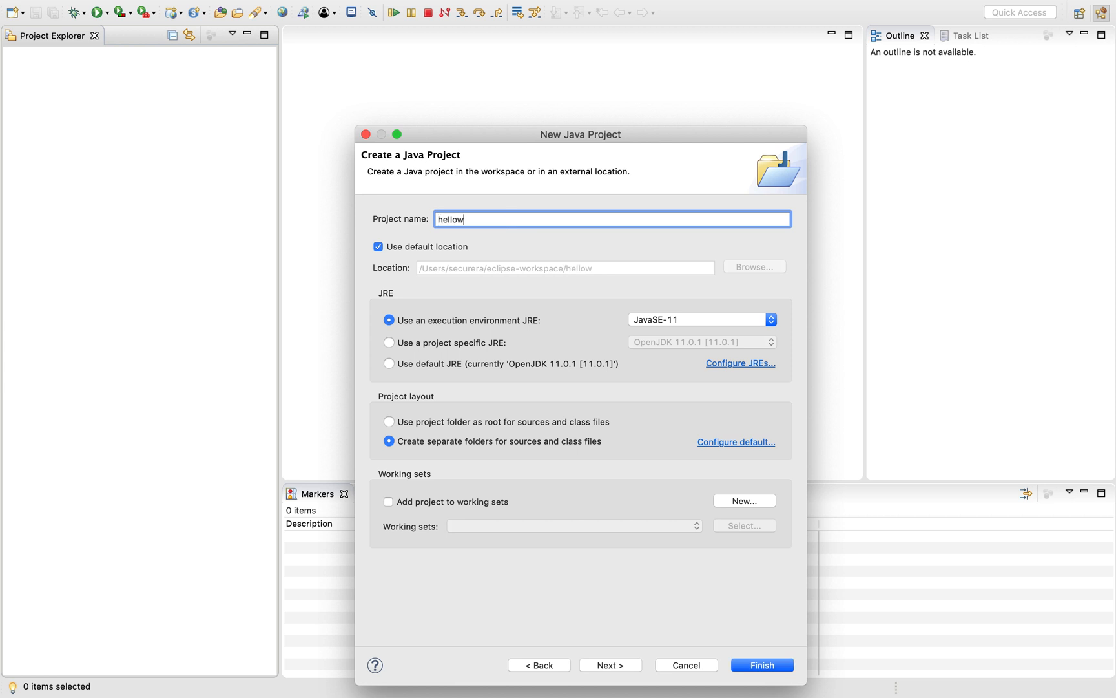
key("BackSpace")
type("-world")
left_click(389, 343)
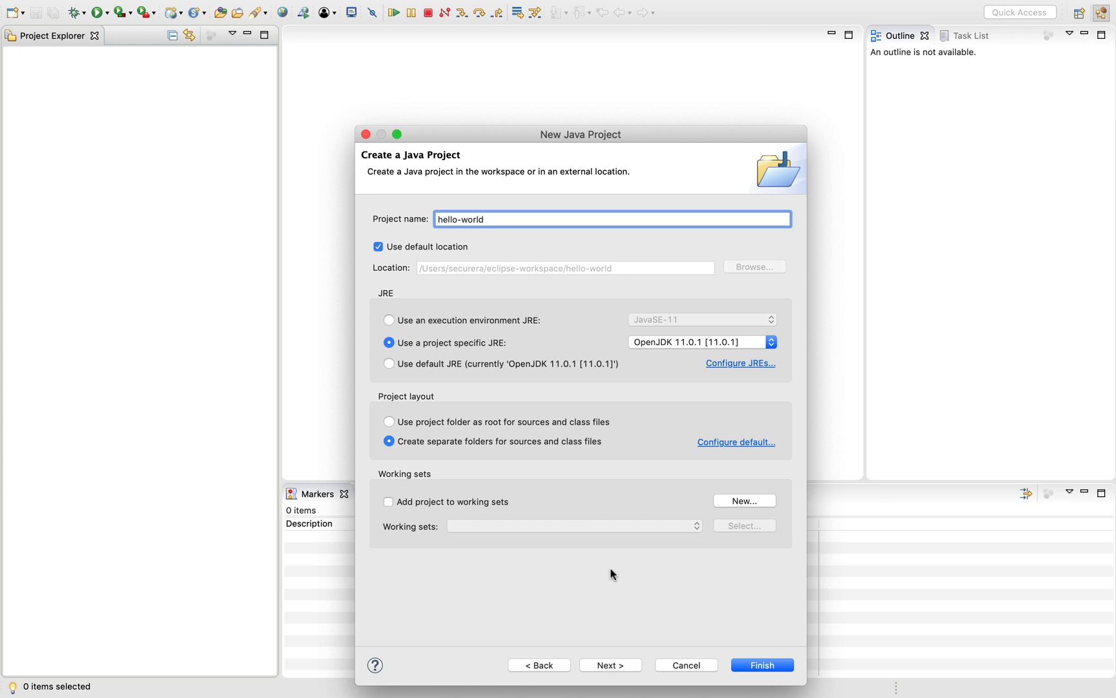
- Finish the Java project with the default build settings and no module-info.java file, and open the Java perspective
left_click(608, 666)
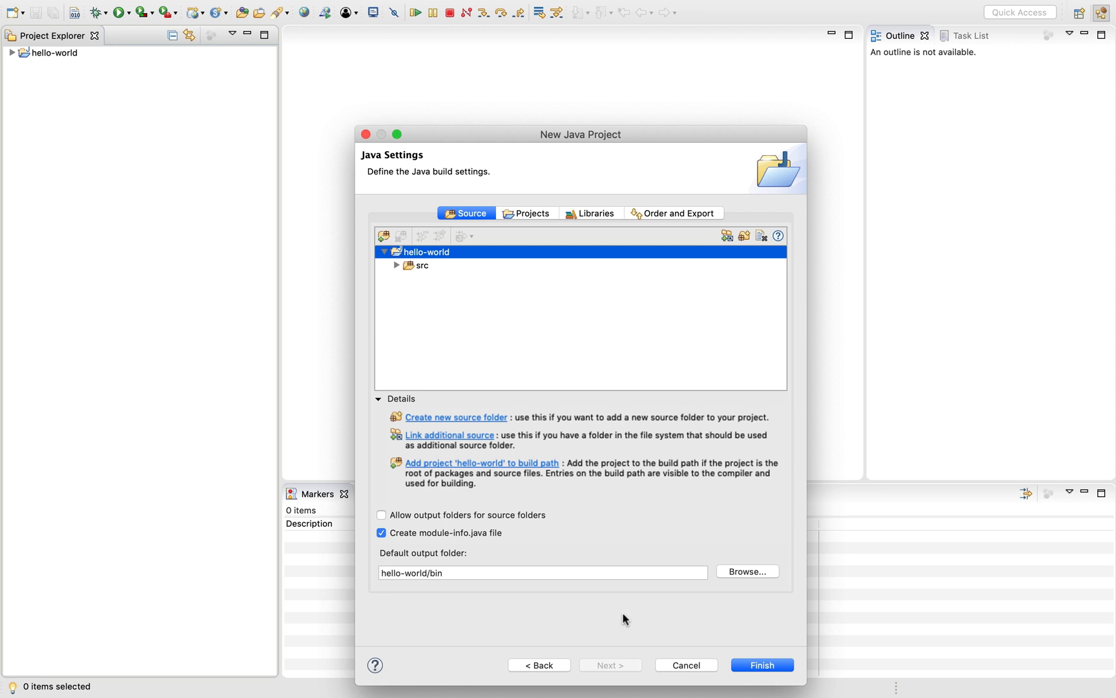
left_click(758, 665)
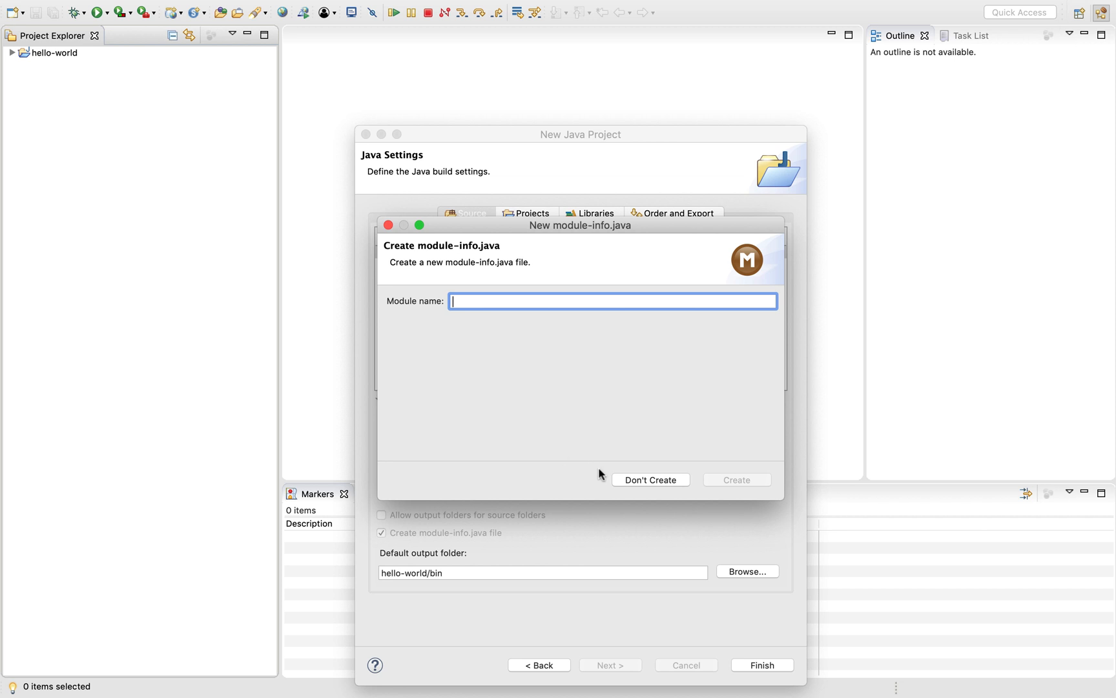
left_click(639, 479)
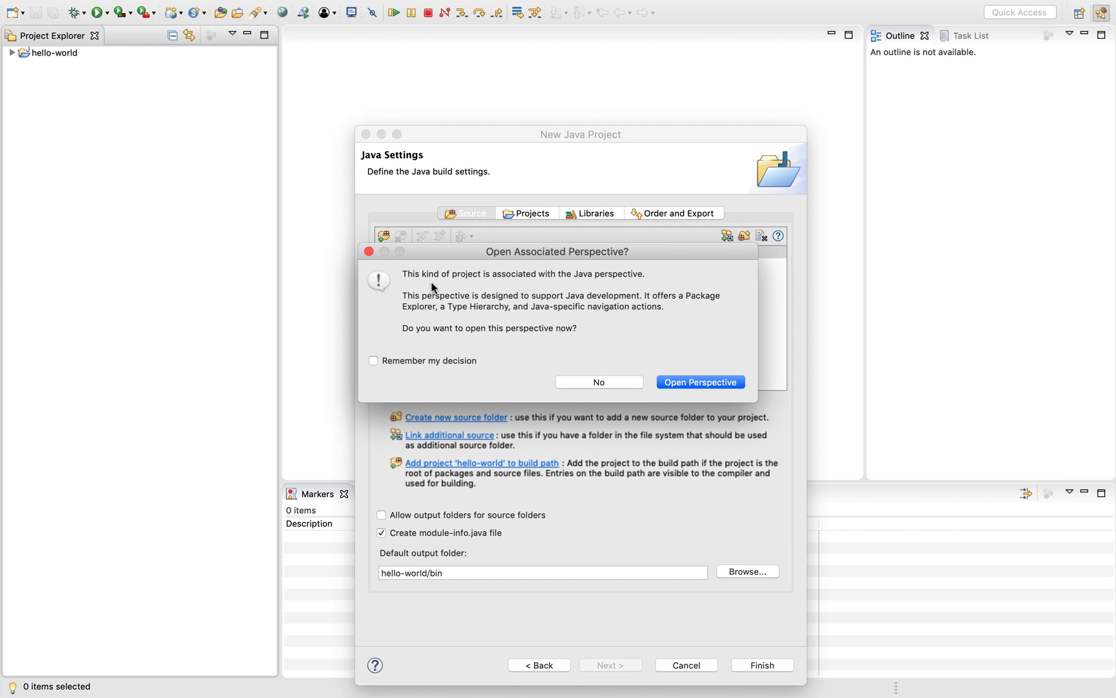
left_click(711, 382)
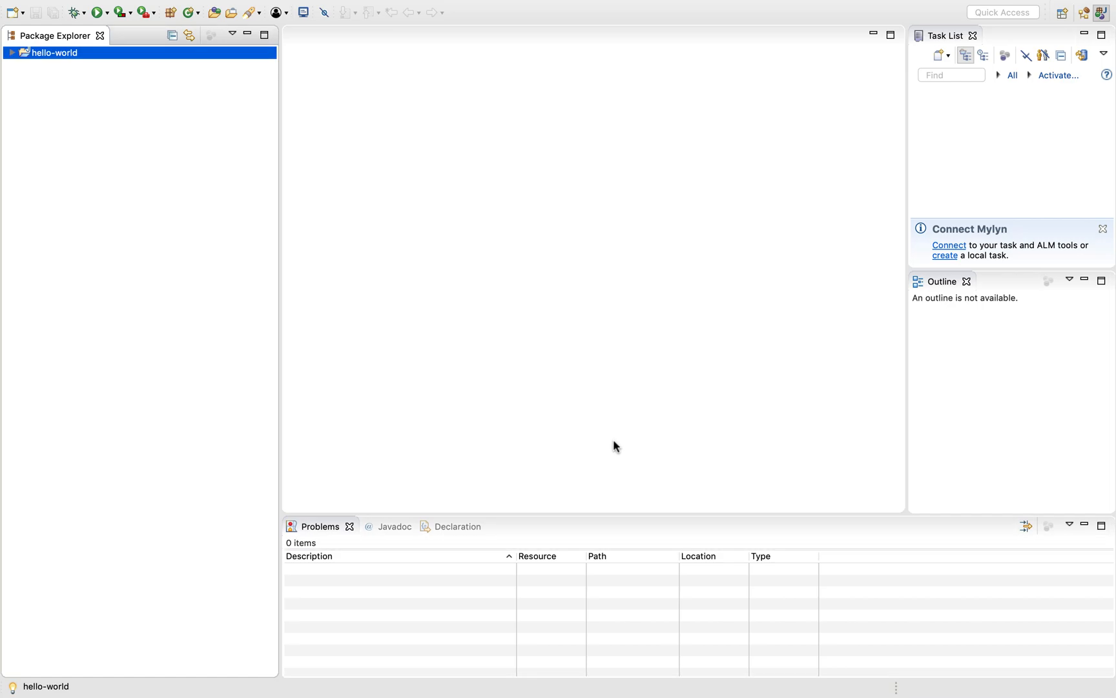
- Expand the hello-world project and examine the modules in its JRE System Library
left_click(12, 53)
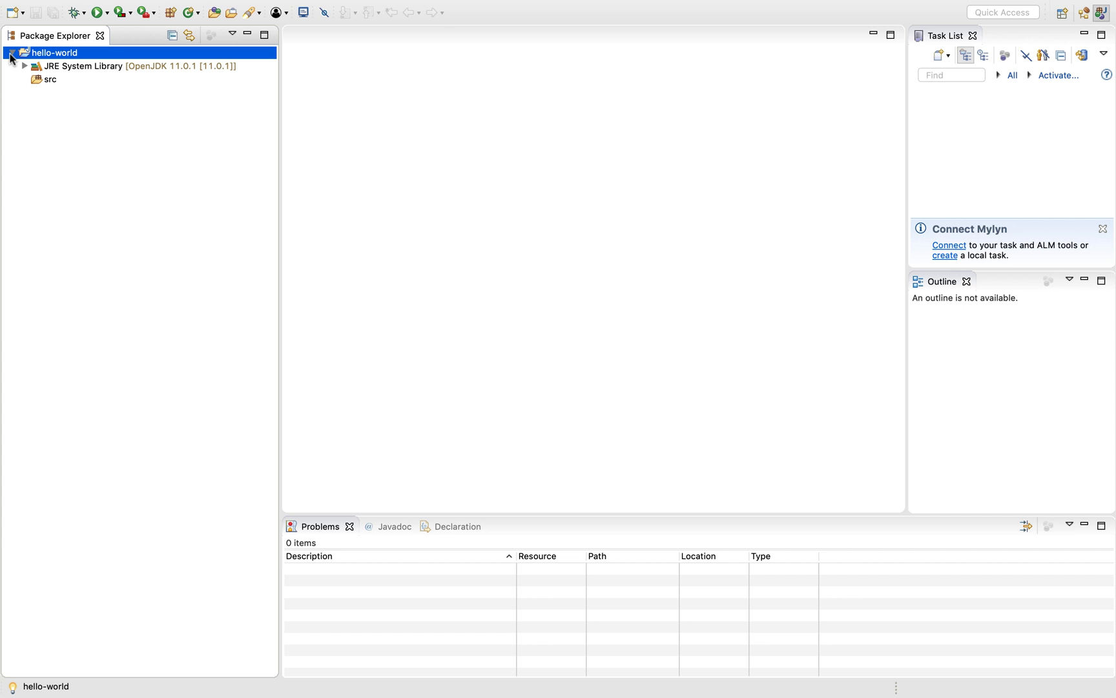
left_click(76, 67)
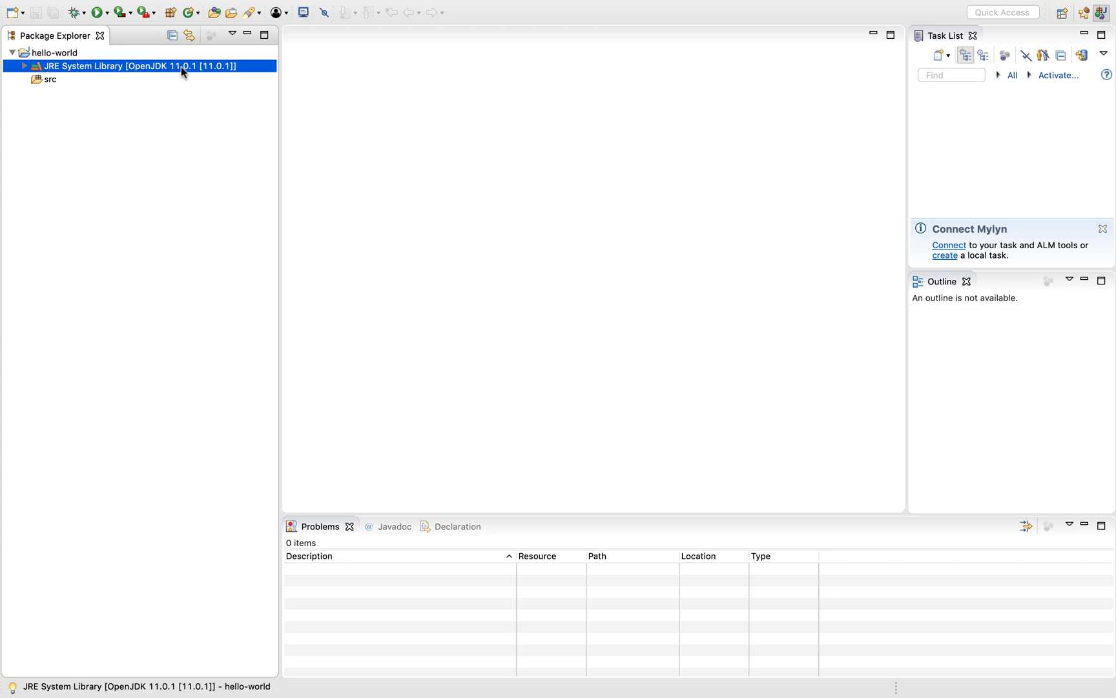
left_click(24, 66)
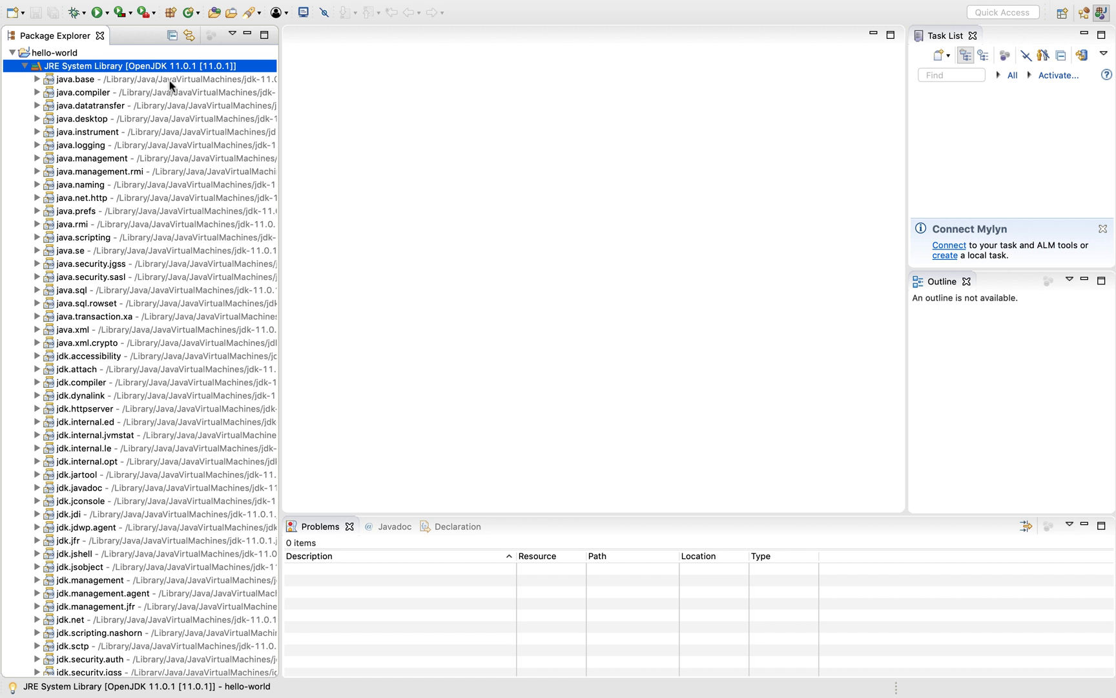
left_click(23, 66)
- Create a public class HelloWord in the src folder's default package, with a public static void main method stub
left_click(45, 78)
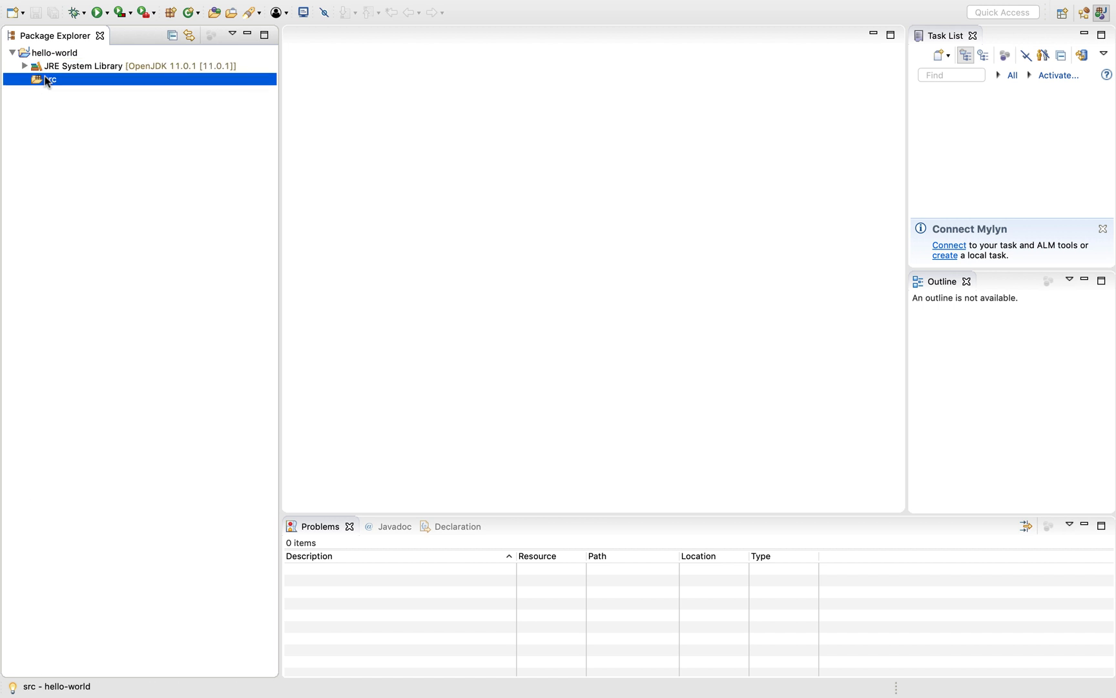
right_click(45, 76)
mouse_move(103, 81)
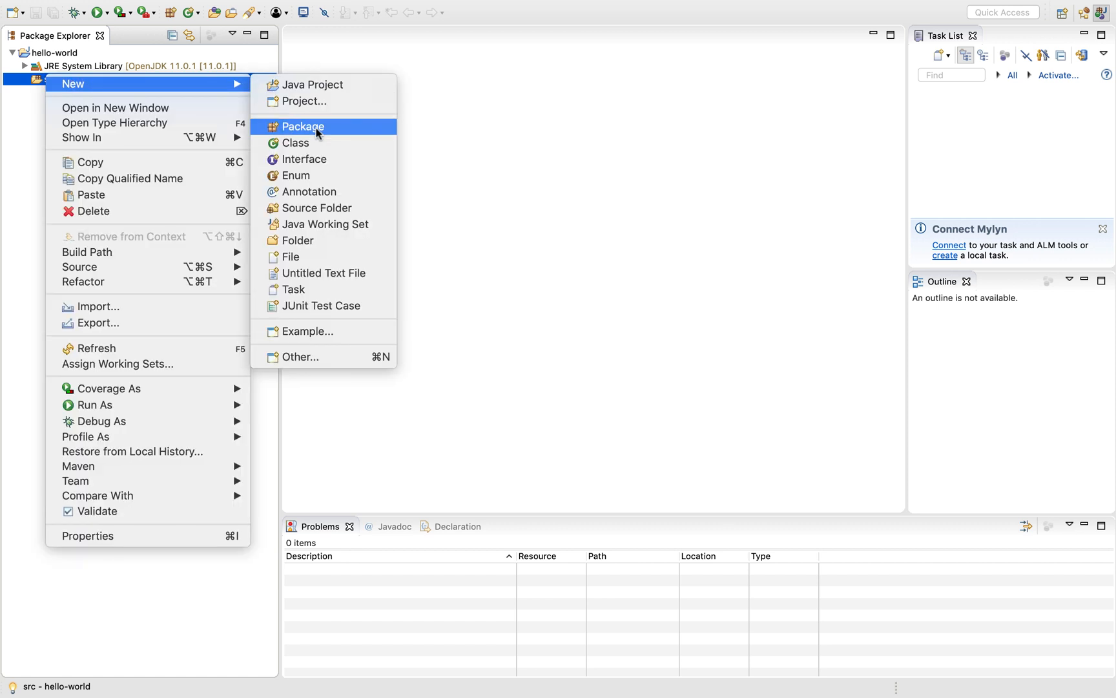
left_click(294, 143)
type("h")
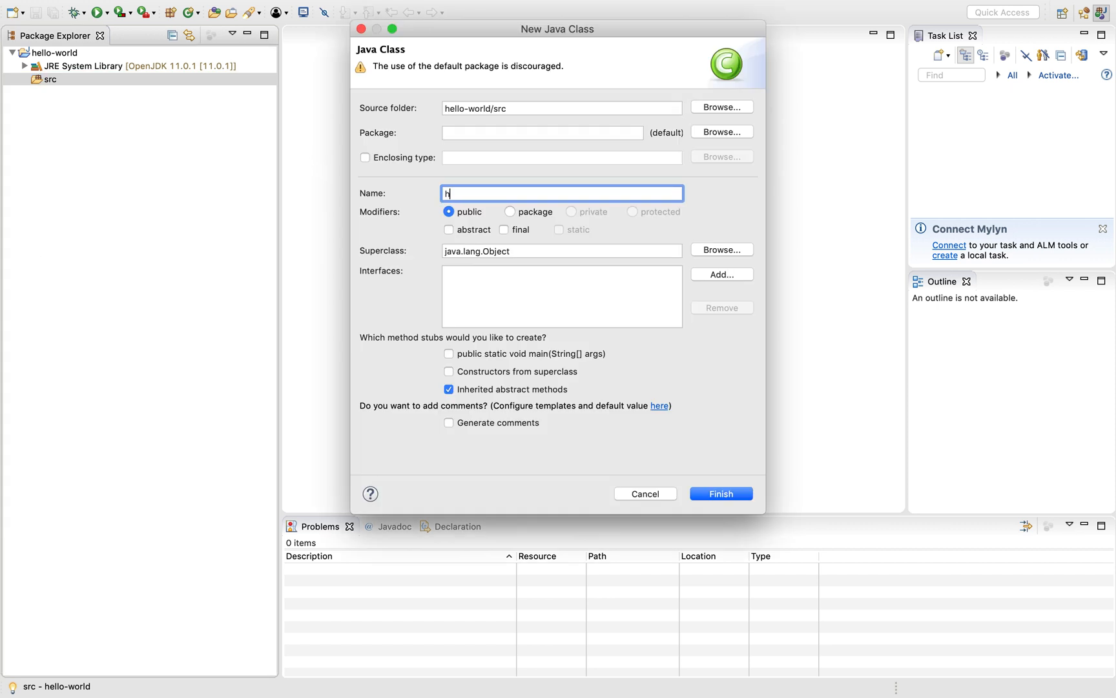
type("e")
key("BackSpace")
key("BackSpace")
key("BackSpace")
type("Hello")
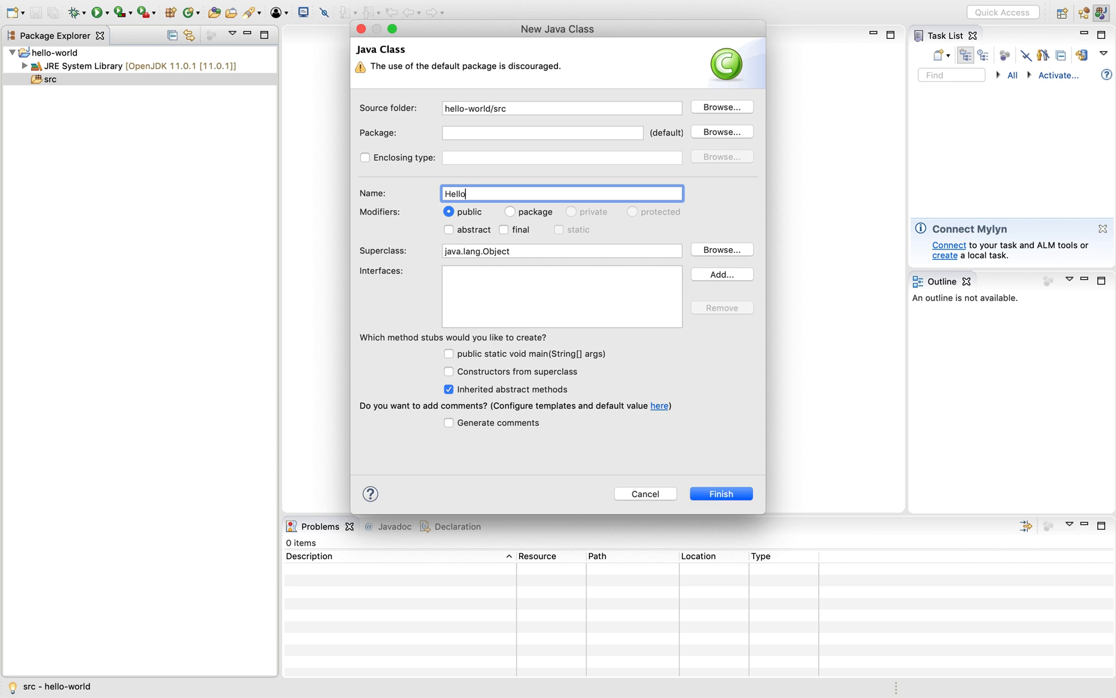
type("Word")
left_click(465, 352)
left_click(737, 494)
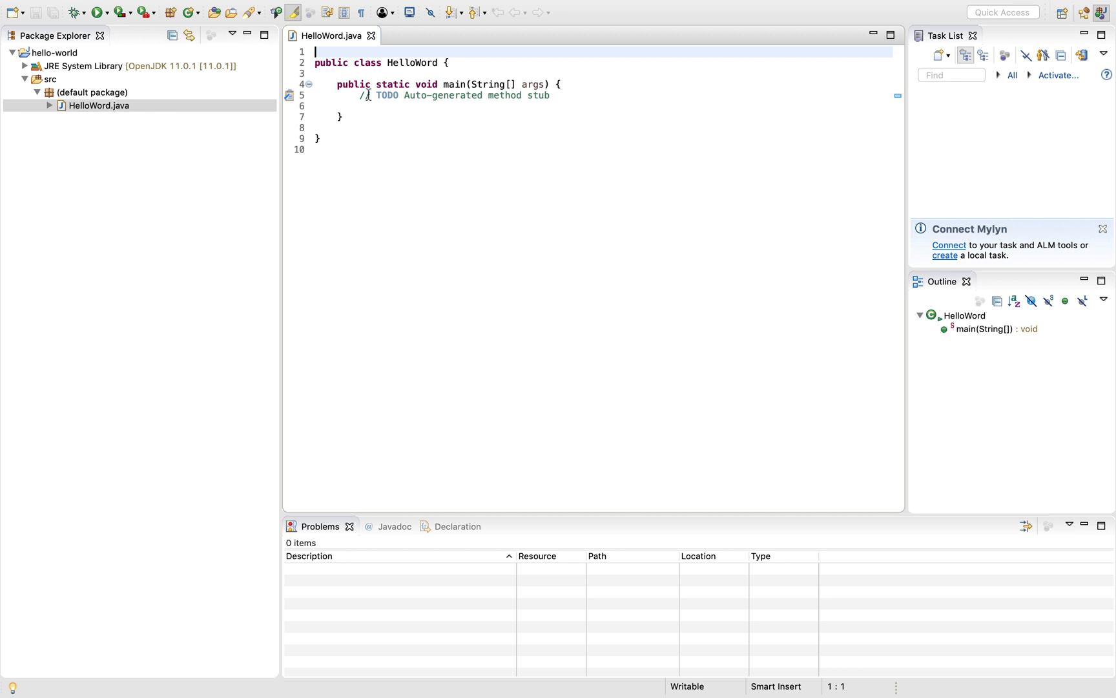
- Replace the TODO comment in the main method with System.out.println("Hello World!.. Securera");
left_click_drag(359, 95, 571, 95)
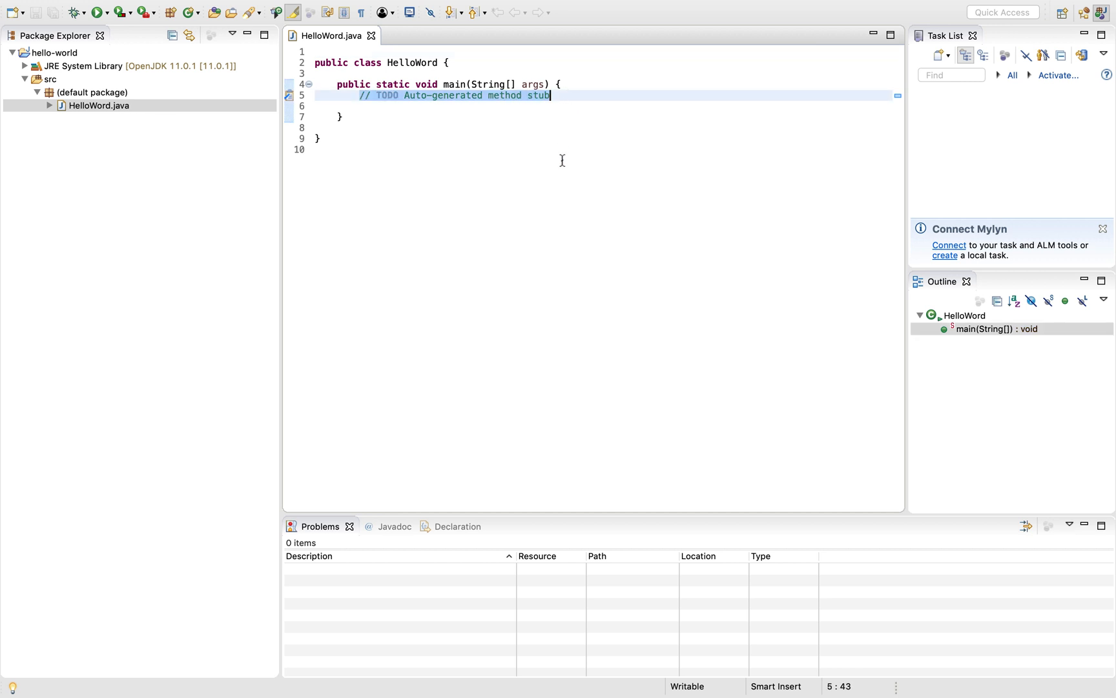
type("Sys")
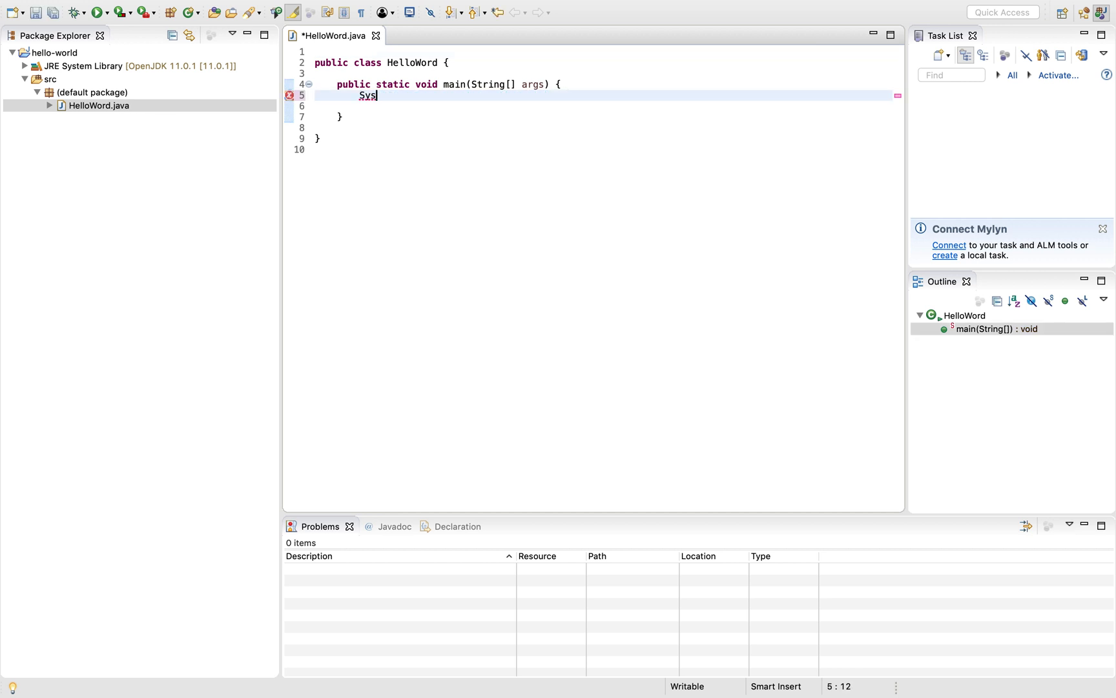
type("tem.o")
key("ctrl+space")
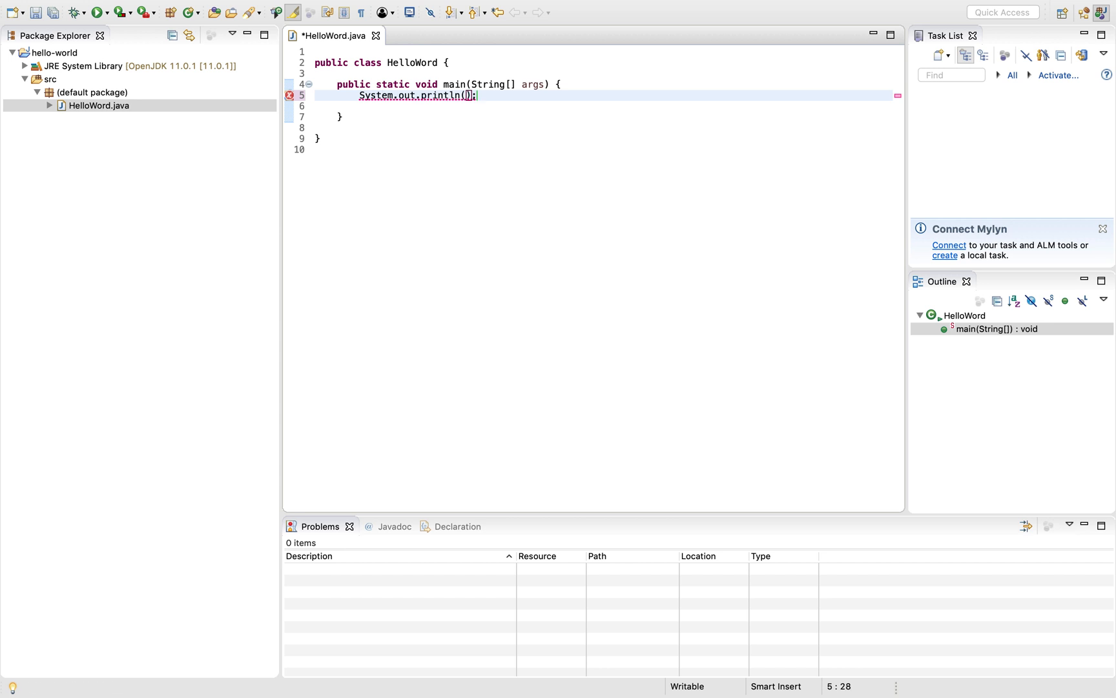
type("\"He")
type("llo")
type(" World")
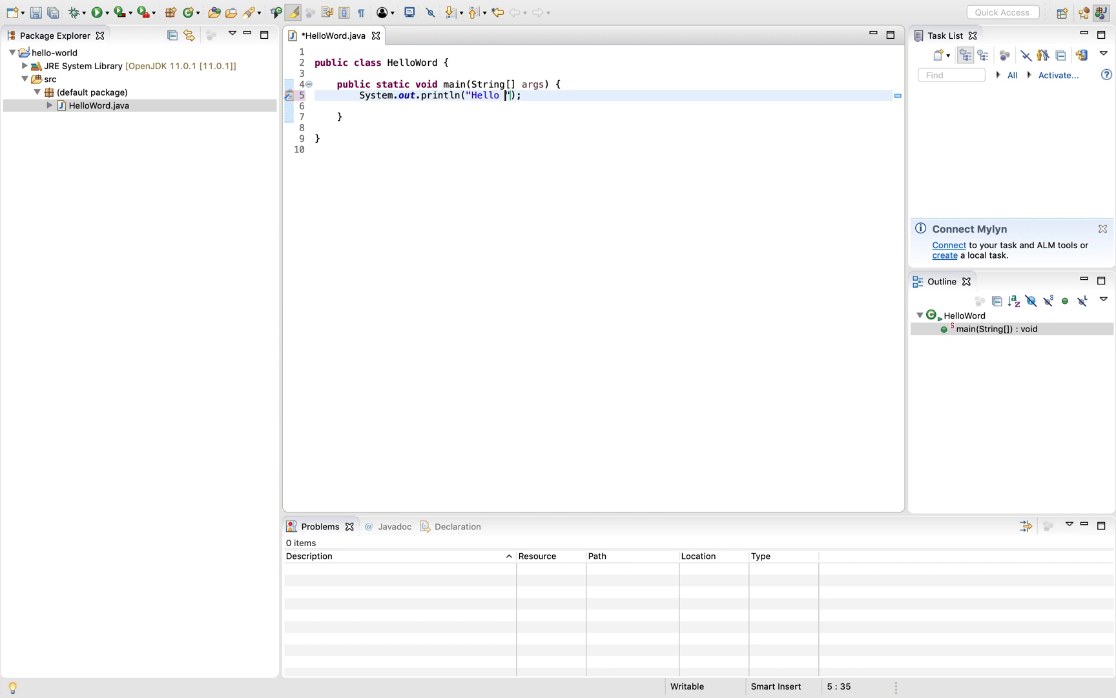
type("!.. Securera")
- Run the HelloWord class as a Java Application, saving HelloWord.java before launch, and check its console output
right_click(481, 145)
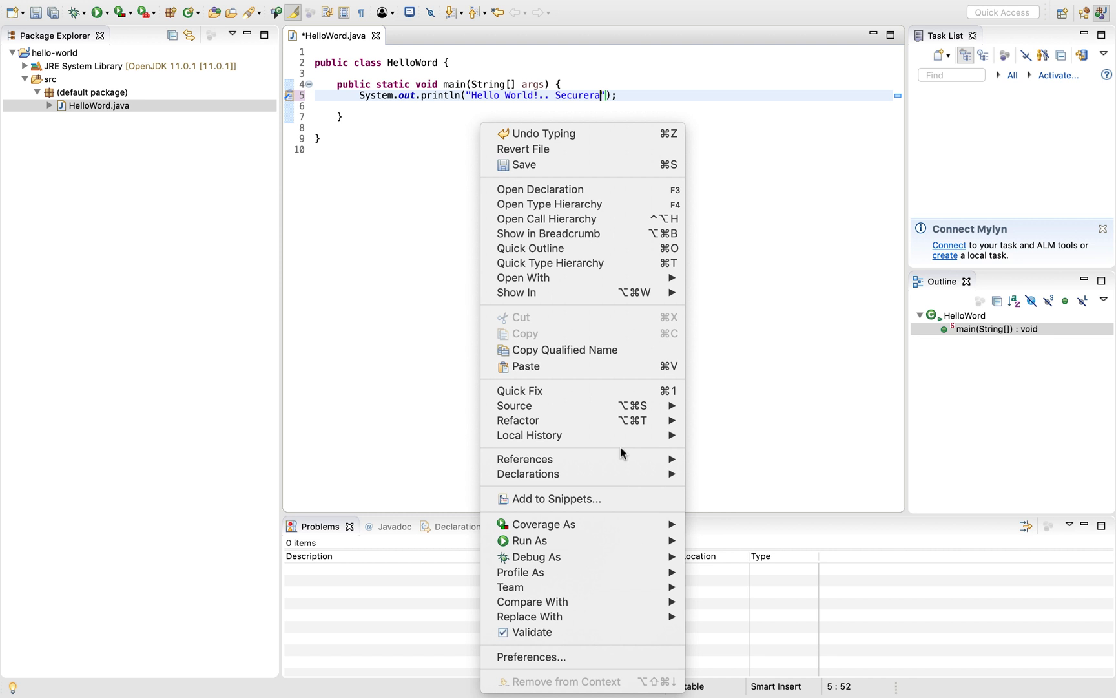
right_click(417, 228)
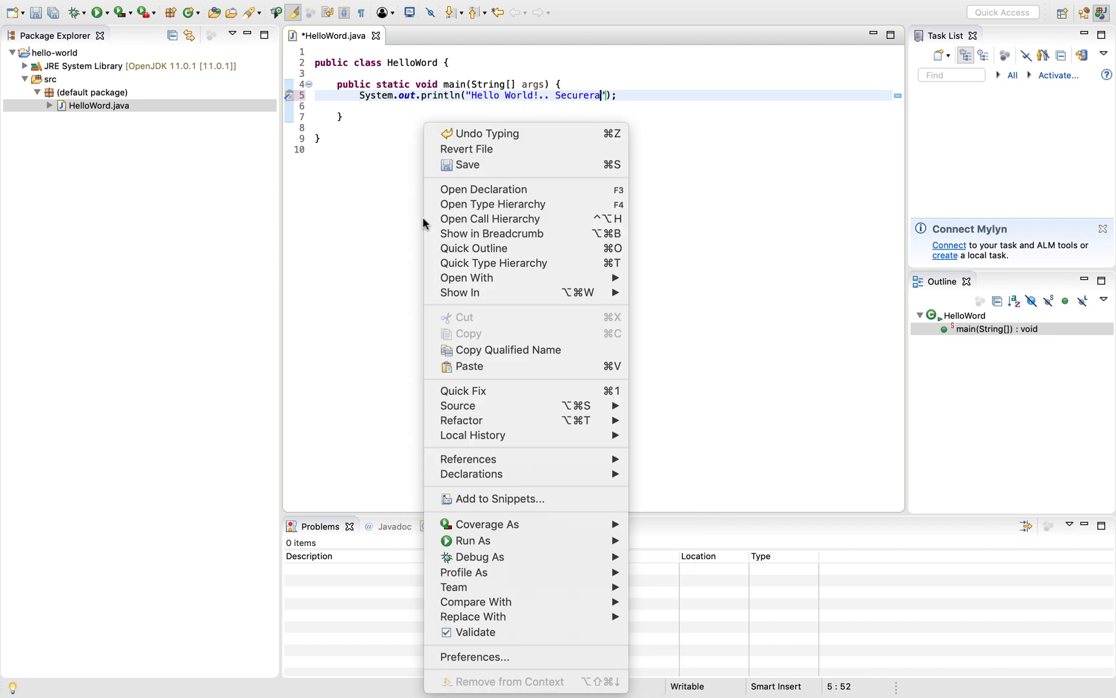
mouse_move(561, 541)
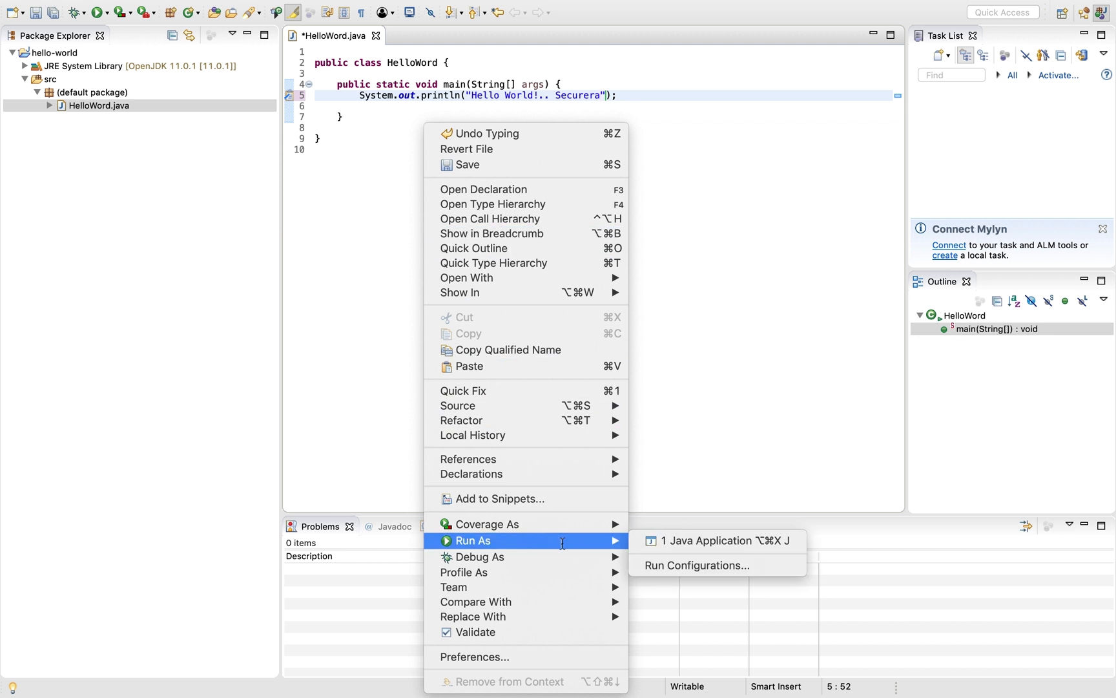
left_click(690, 542)
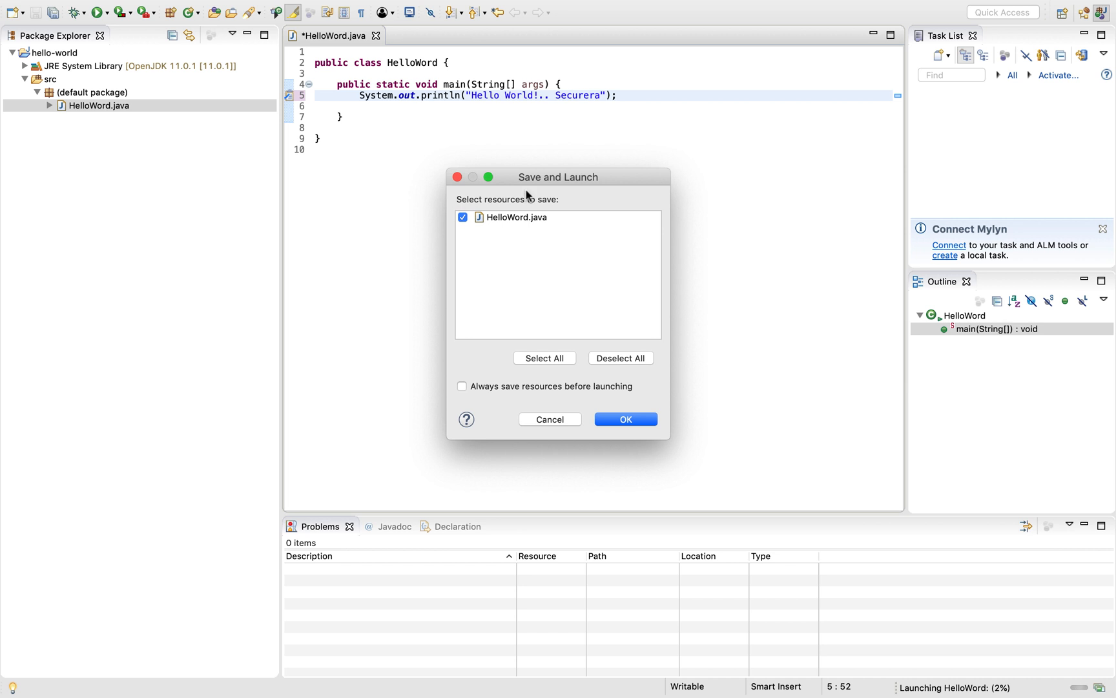
left_click(626, 420)
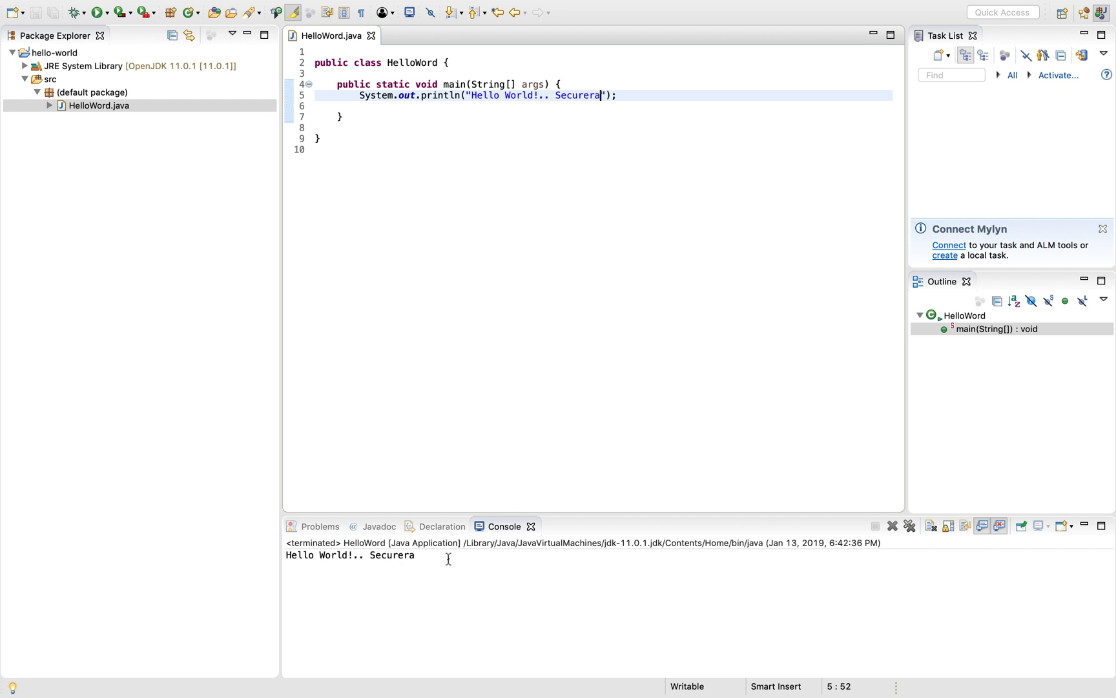
left_click_drag(447, 557, 286, 557)
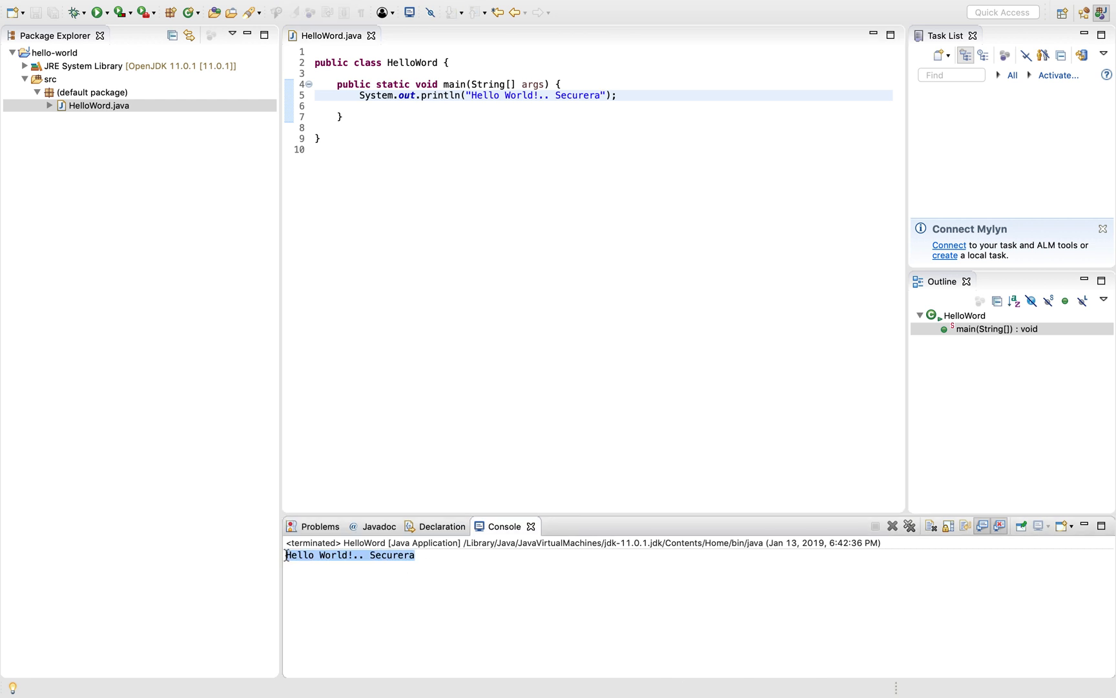